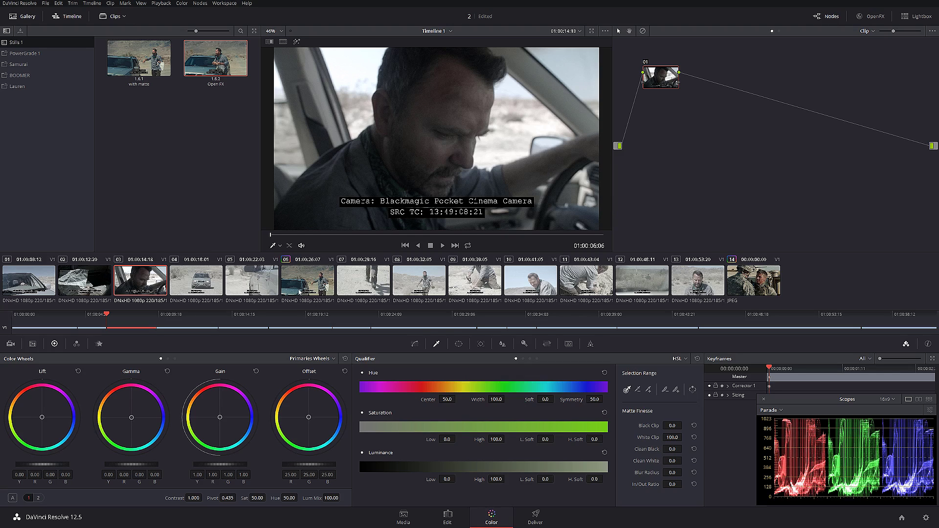
Step: Compare clip 06 with the reference image in clip 14, viewing clip 14 with its false-color node 02 enabled and disabled
left_click(303, 289)
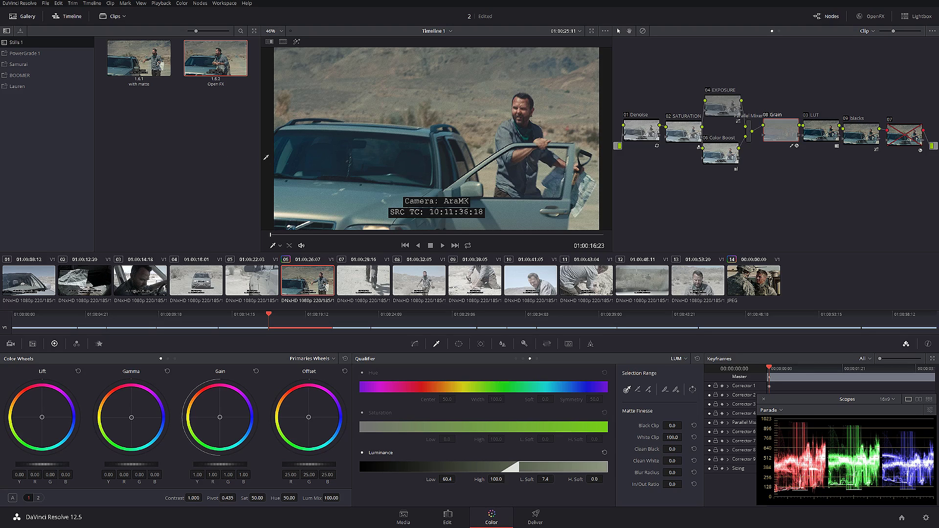
left_click(753, 286)
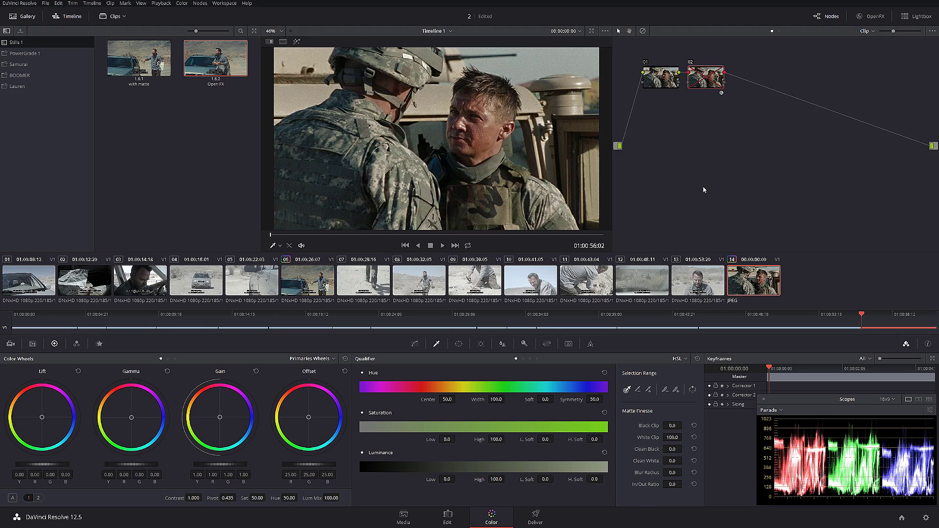
left_click(690, 63)
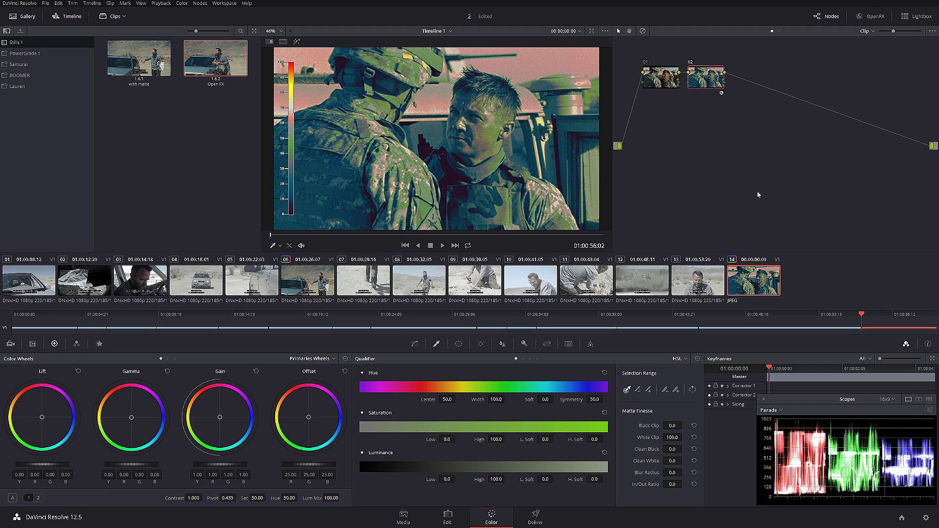
left_click(691, 62)
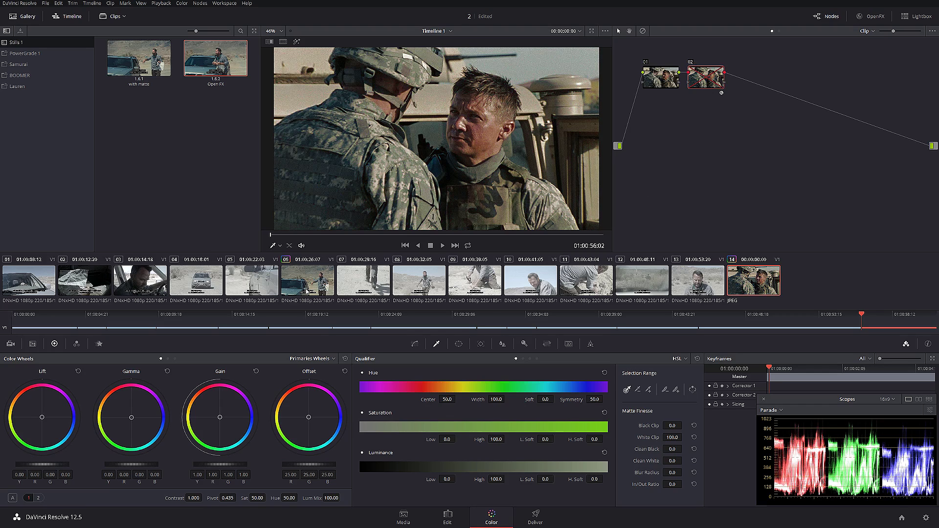
Step: Apply the "with matte" still's grade to clip 06, and replace it with the "Open FX" still's grade
left_click(309, 289)
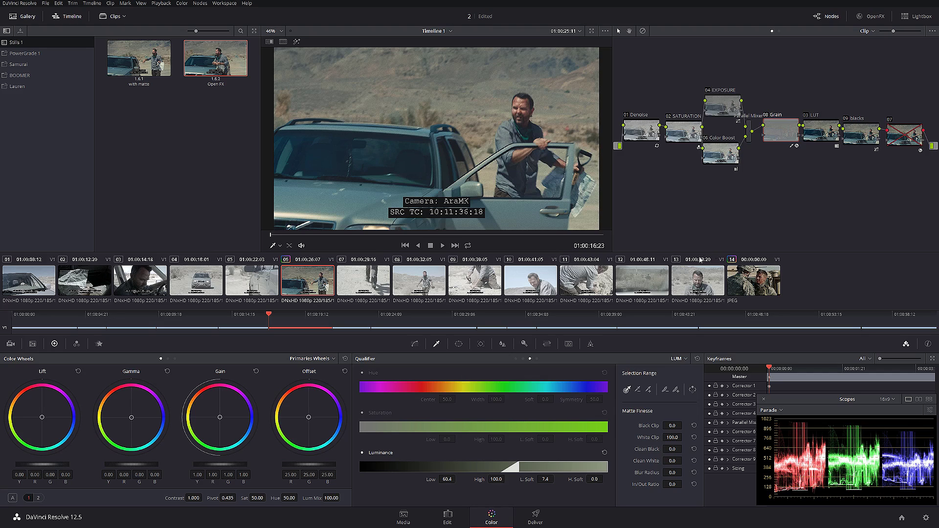
middle_click(145, 60)
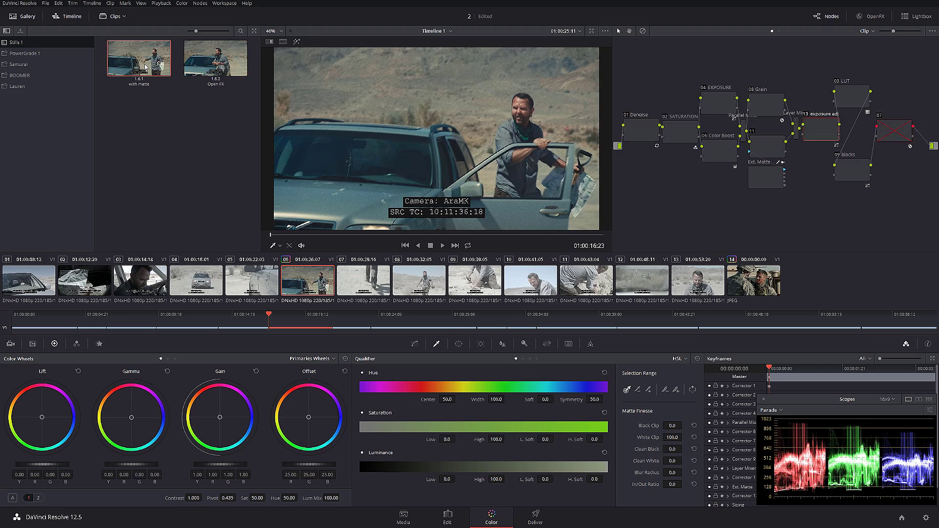
left_click(225, 64)
middle_click(225, 65)
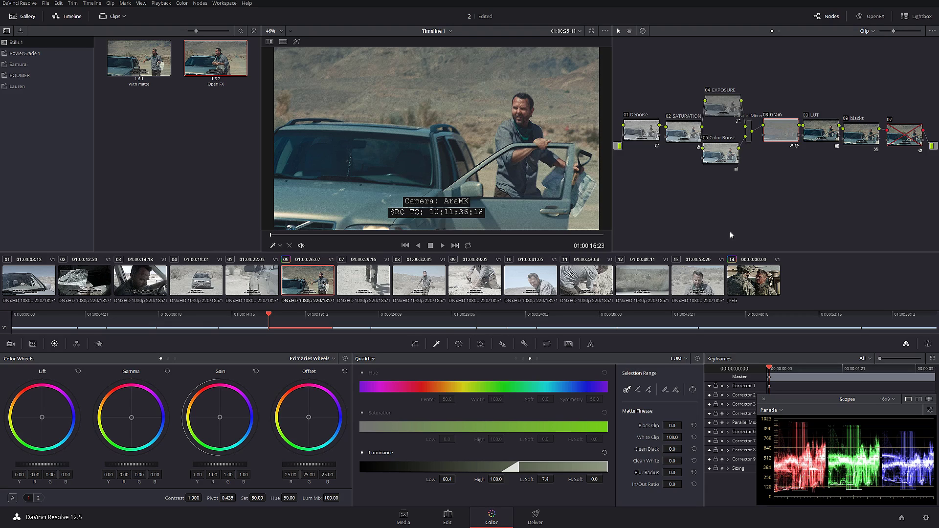
Step: Show the False Color 2.0 settings of node 02 on clip 14 and enable that node
left_click(765, 287)
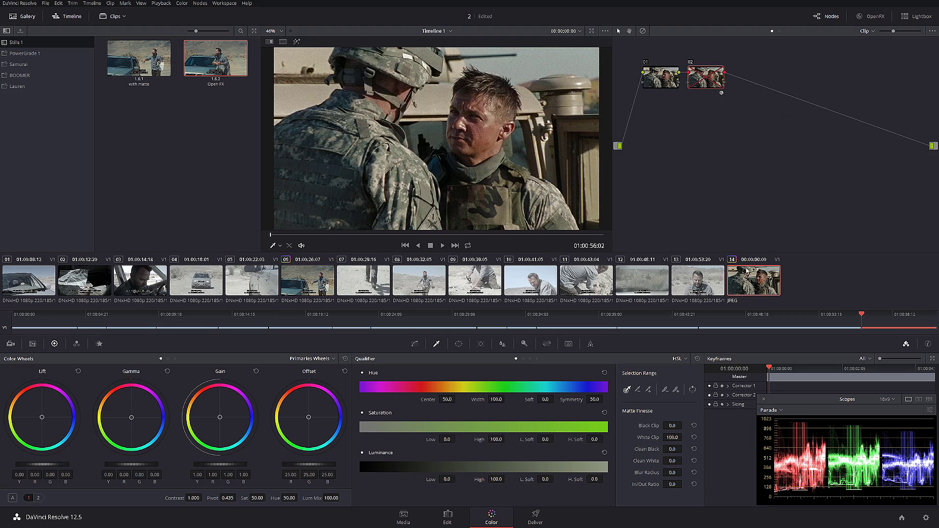
left_click(860, 17)
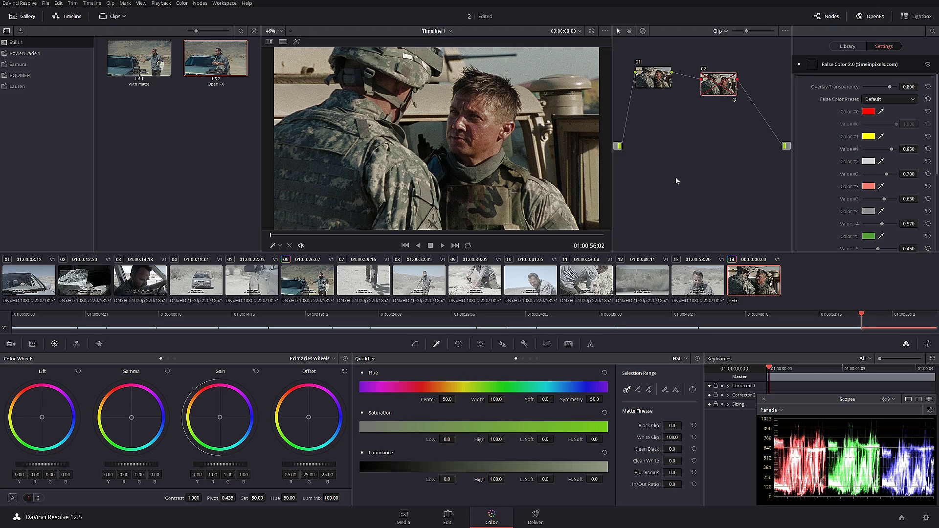
left_click(705, 69)
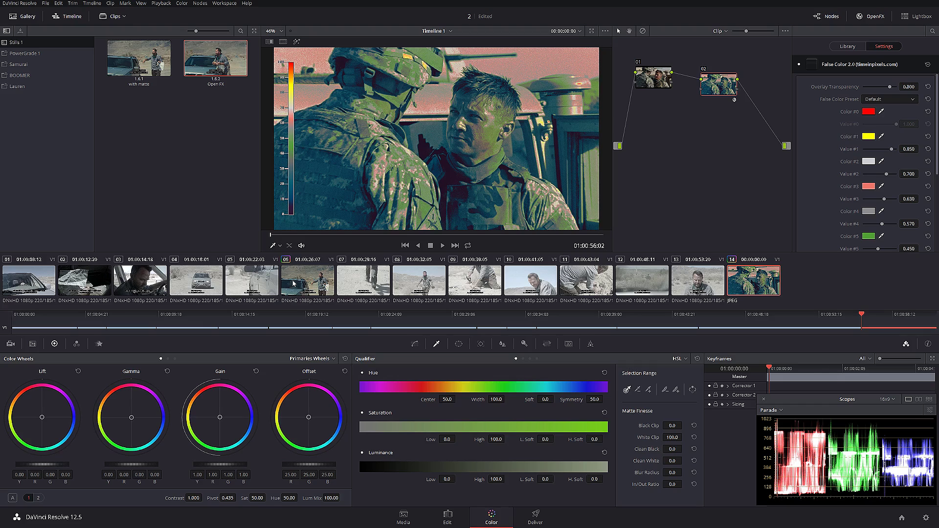
Step: Return to clip 06, park the playhead at 01:00:17:06, and hide the OpenFX settings
left_click(307, 280)
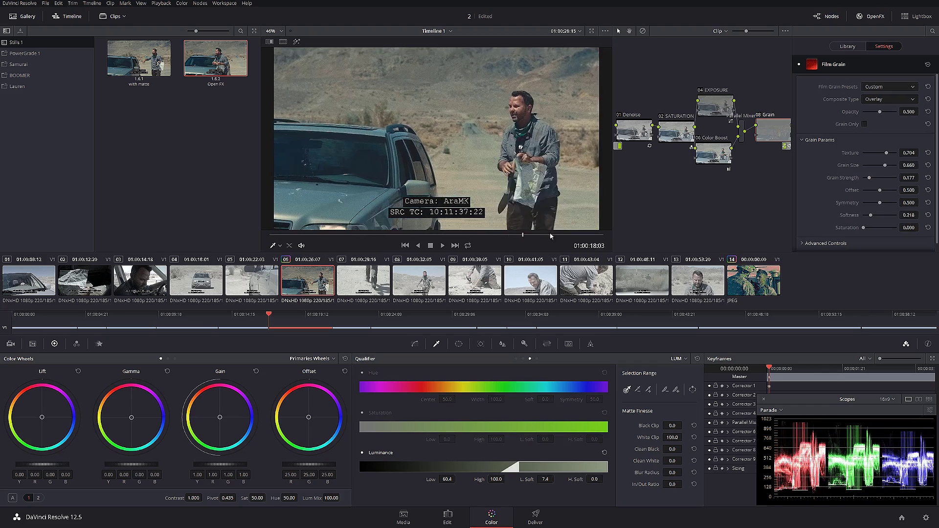
left_click_drag(321, 234, 294, 234)
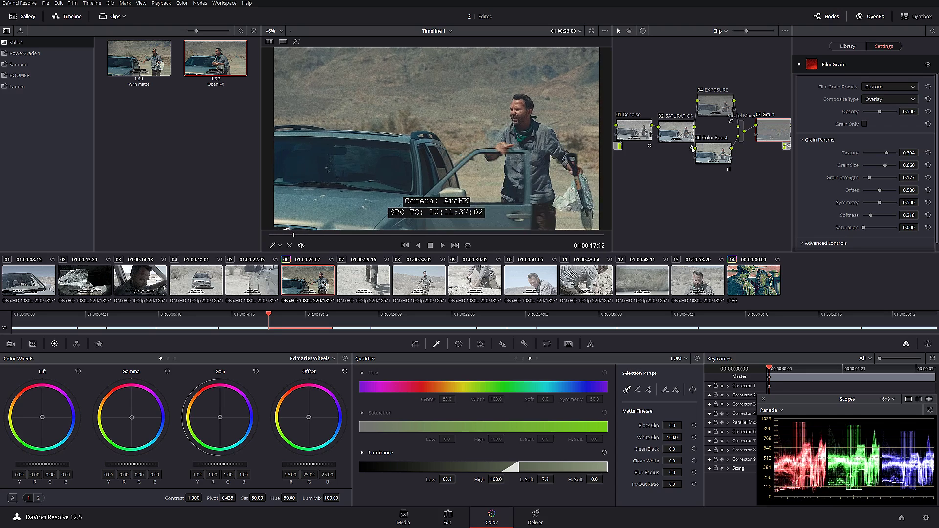
left_click(871, 16)
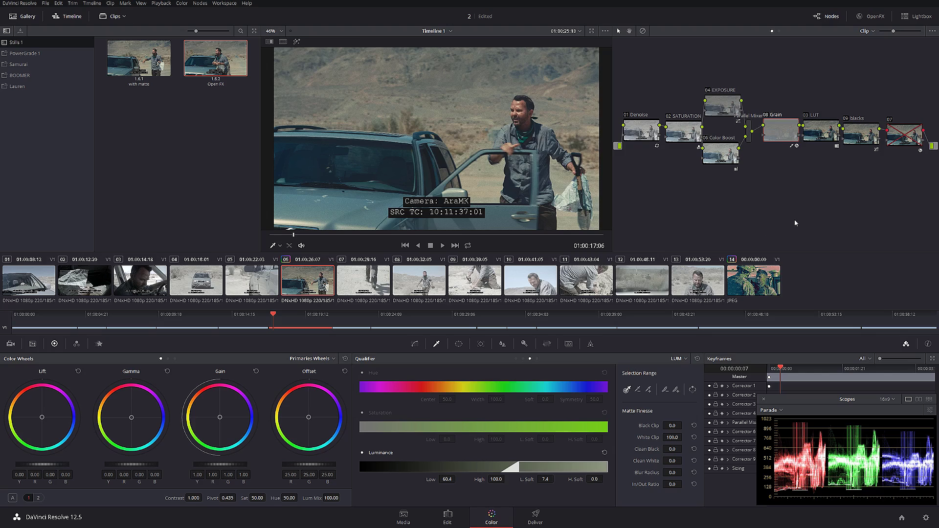
Step: Disable all nodes of clip 06 and re-enable only the 01 Denoise node
left_click(10, 343)
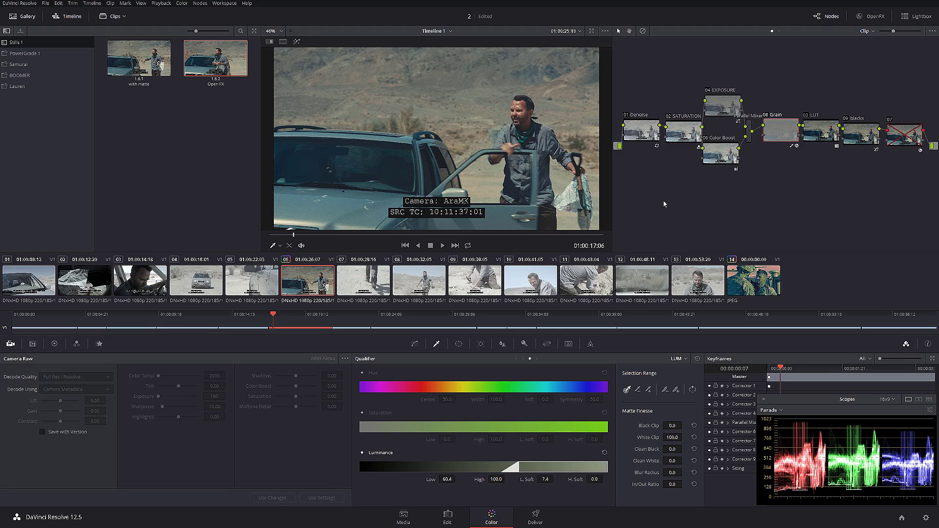
key("alt+d")
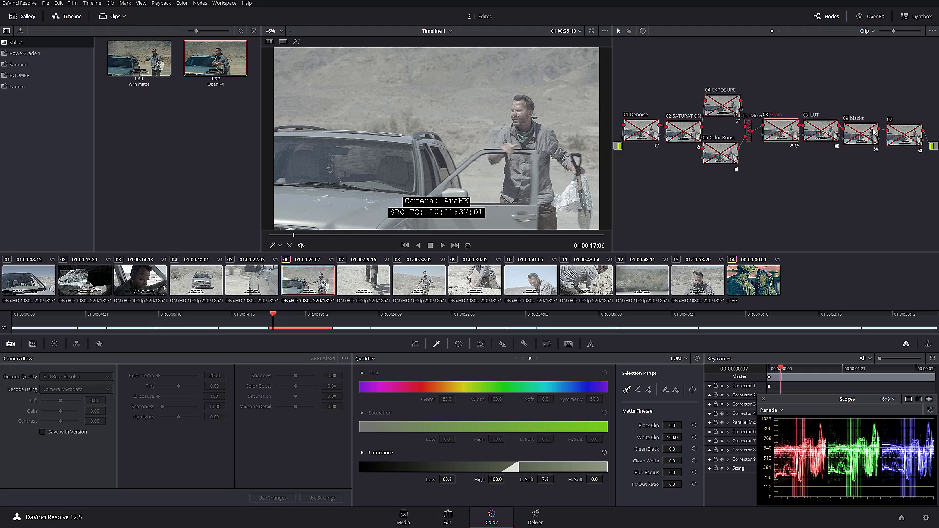
left_click(626, 117)
Step: Examine the noise in the dark car window up close with the 01 Denoise node on and off, leaving it enabled
scroll(500, 158, "up", 5)
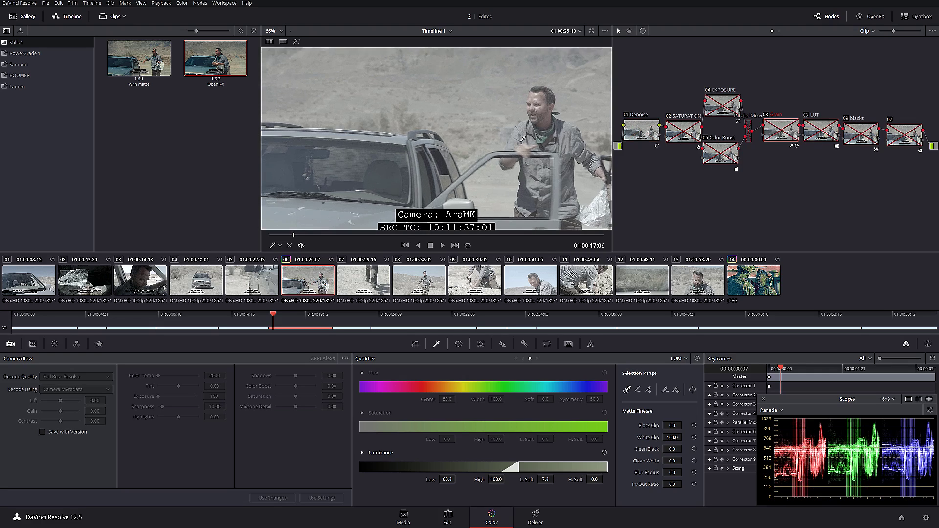
scroll(499, 124, "up", 6)
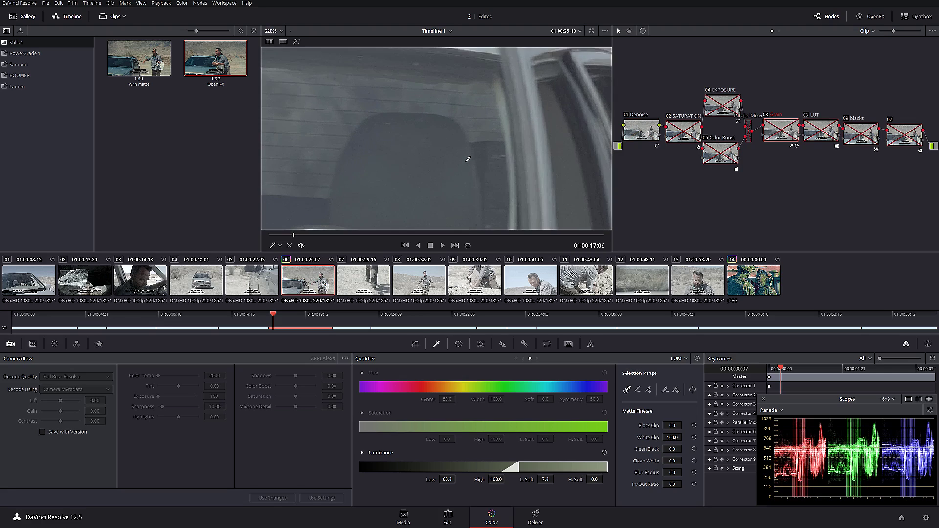
left_click(627, 117)
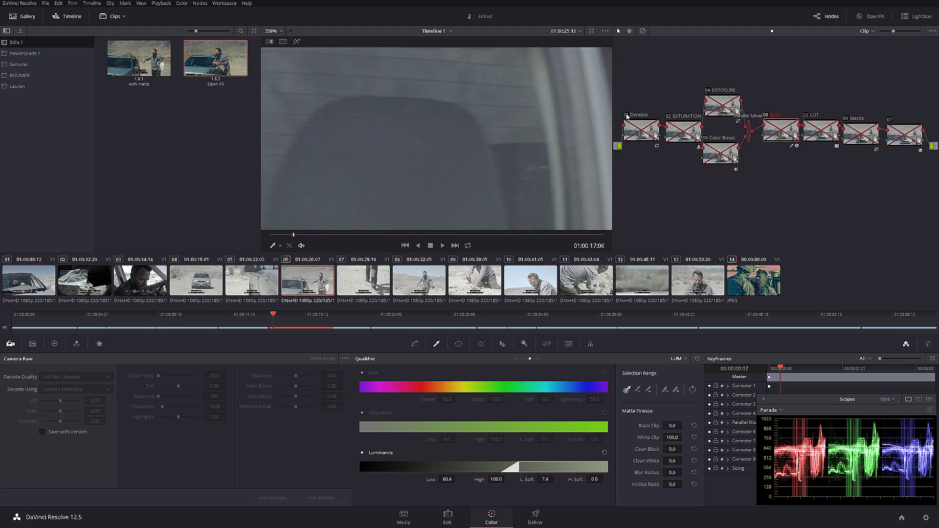
left_click(628, 117)
scroll(379, 134, "up", 6)
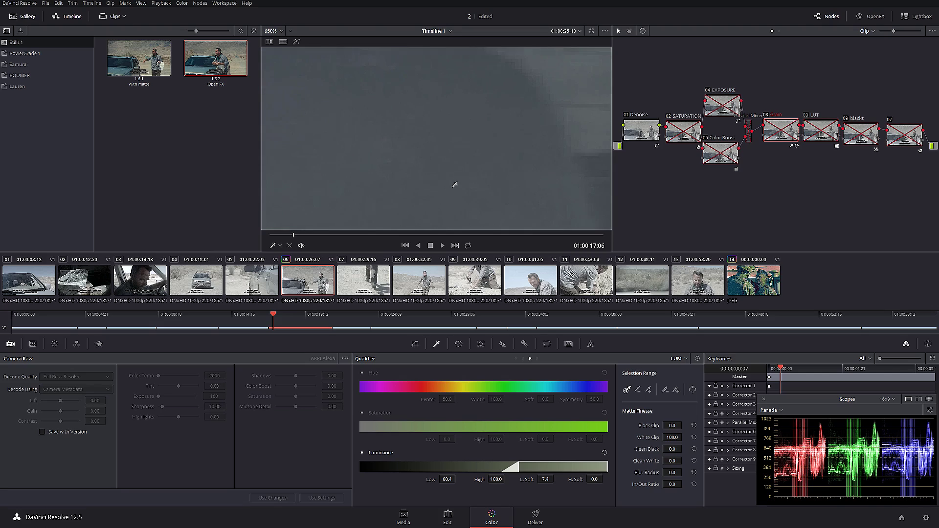
left_click(627, 117)
left_click(627, 116)
left_click(627, 117)
left_click(627, 117)
scroll(467, 151, "down", 5)
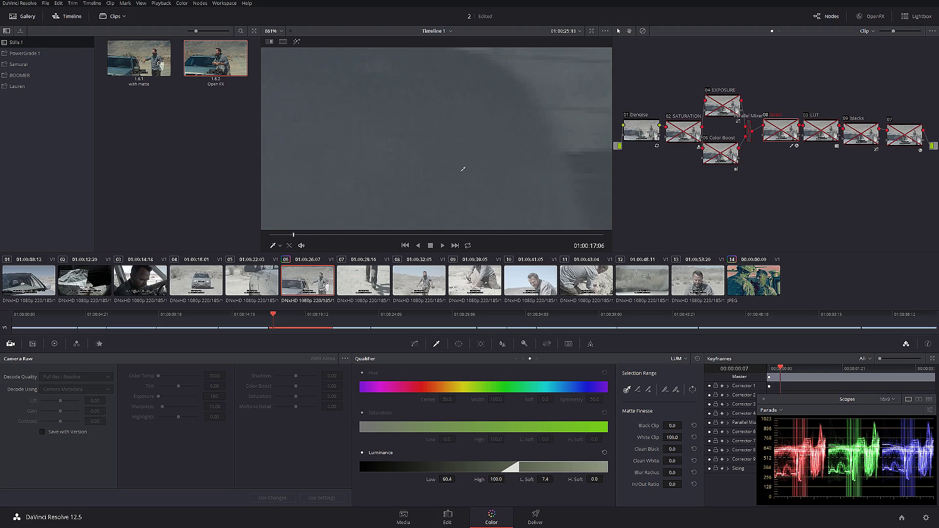
scroll(439, 183, "down", 3)
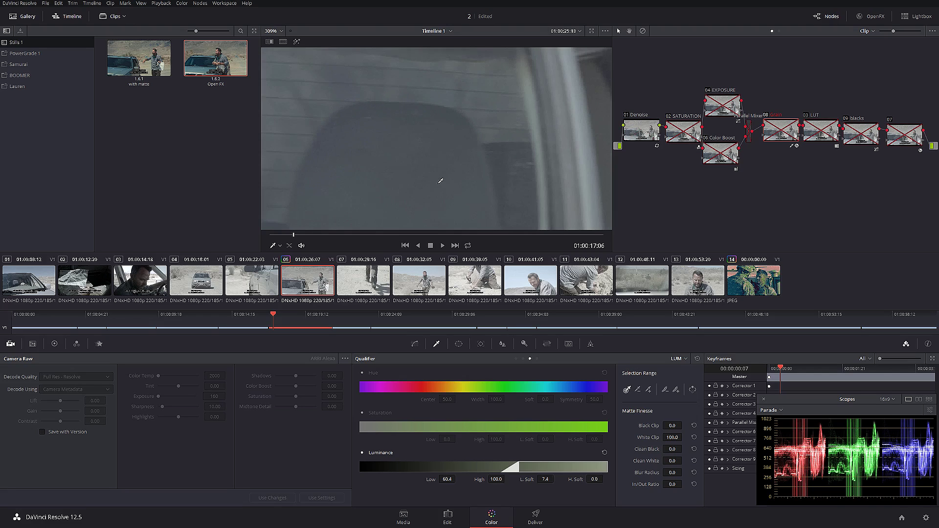
Step: Re-enable the 02 SATURATION node and the 03 LUT node on clip 06
scroll(434, 200, "down", 2)
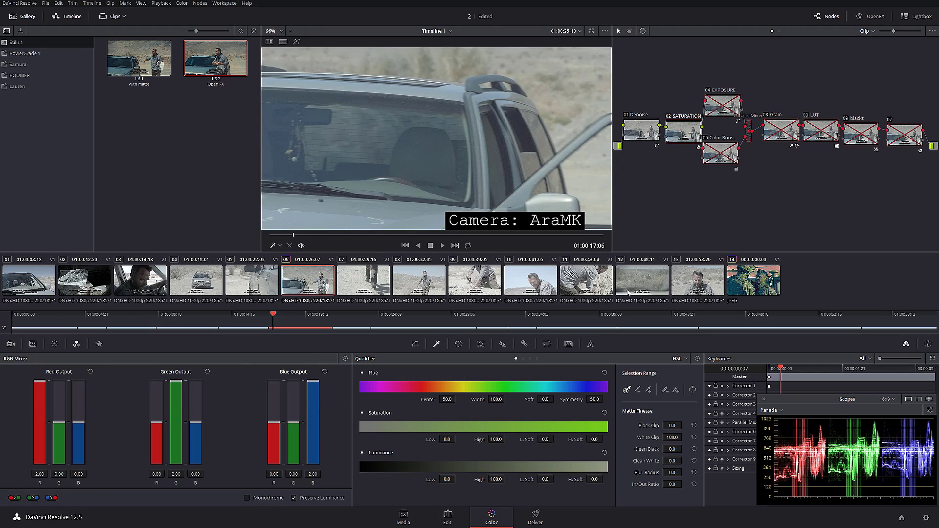
scroll(513, 146, "down", 3)
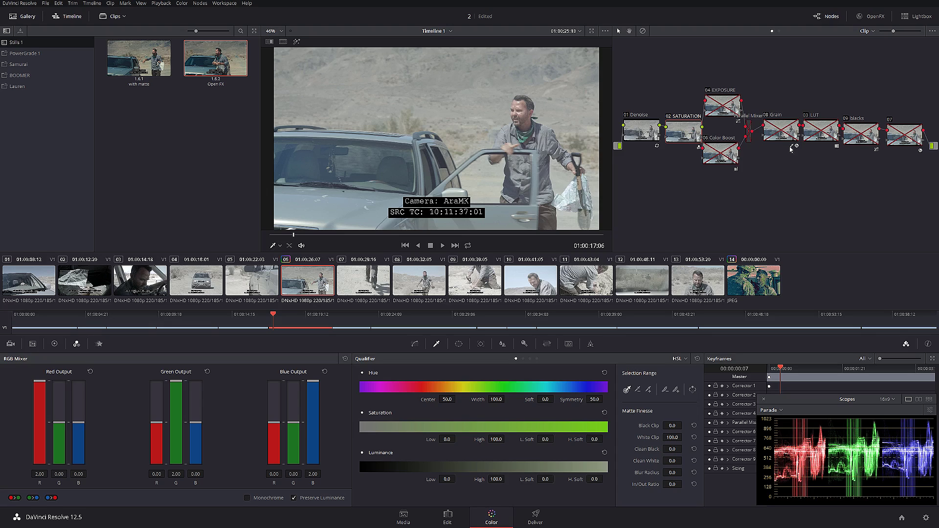
left_click(815, 127)
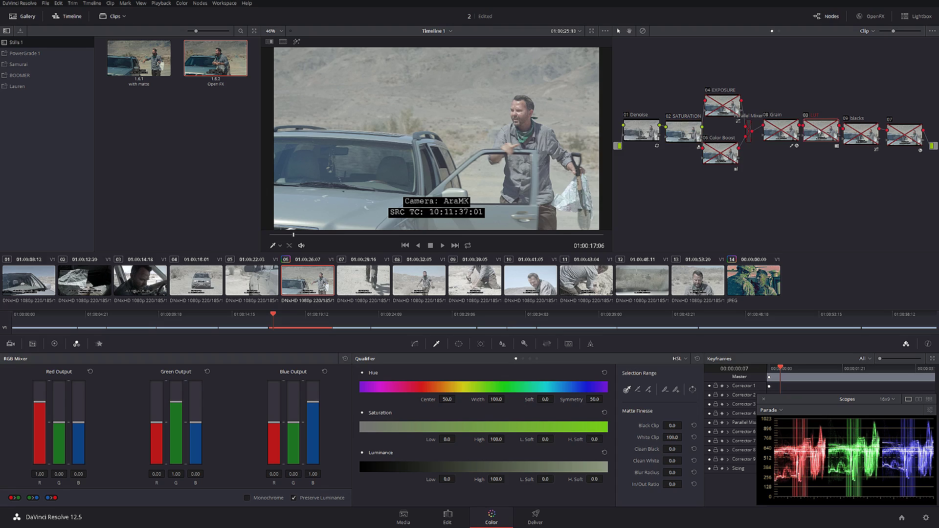
key("ctrl+d")
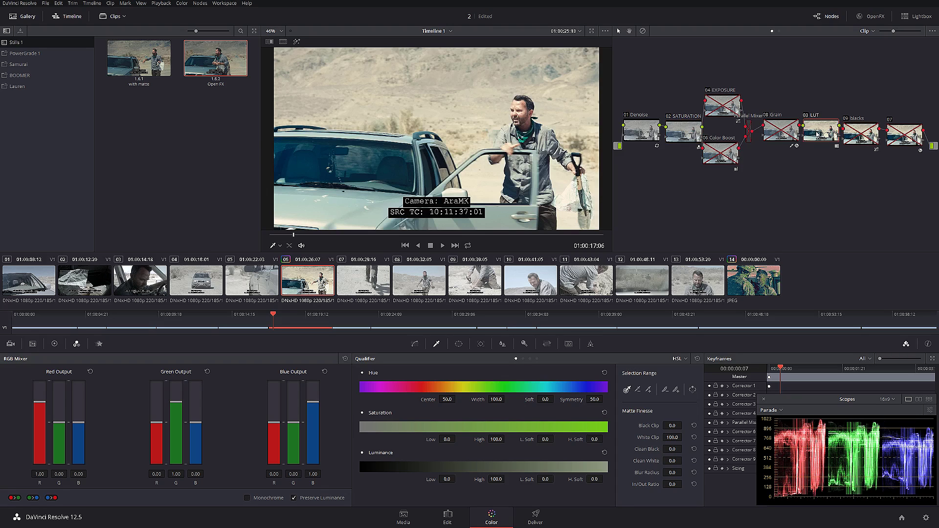
Step: Look through the 3D LUT categories available for the 03 LUT node without changing the assigned LUT
right_click(816, 133)
mouse_move(839, 216)
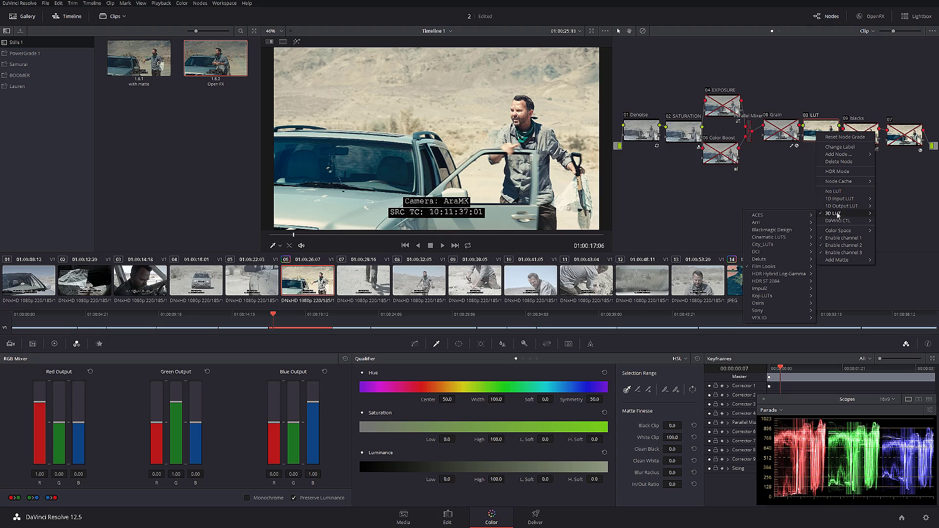
mouse_move(766, 267)
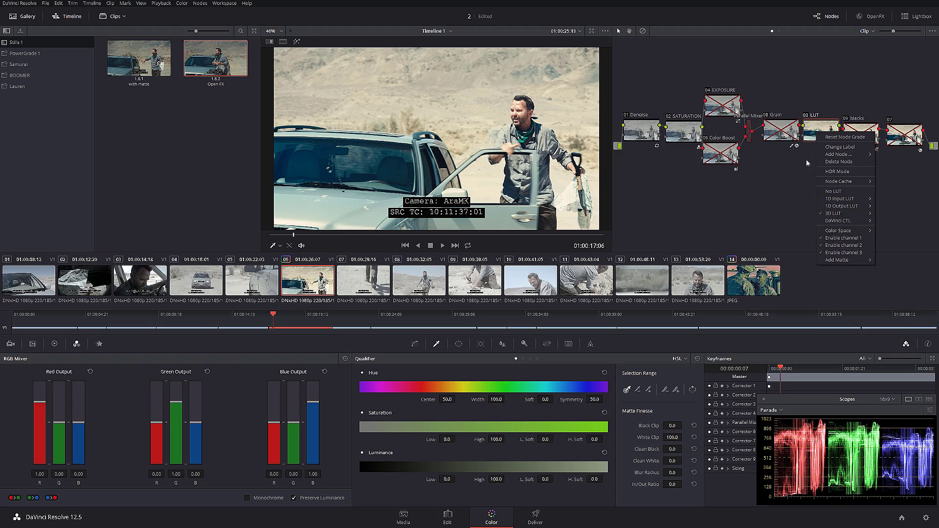
left_click(815, 128)
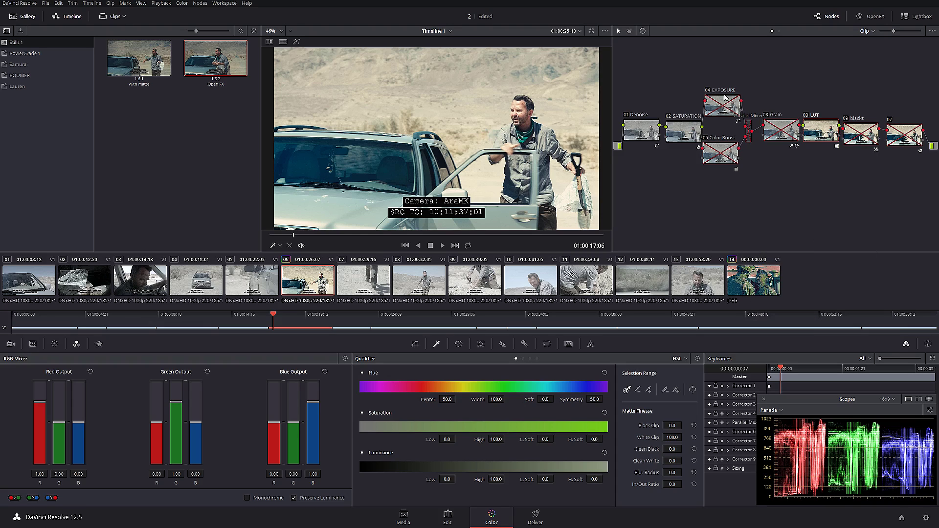
Step: Re-enable the 04 EXPOSURE node and show its custom curve, checking the image with the curve reset before restoring it
key("ctrl+d")
left_click(415, 344)
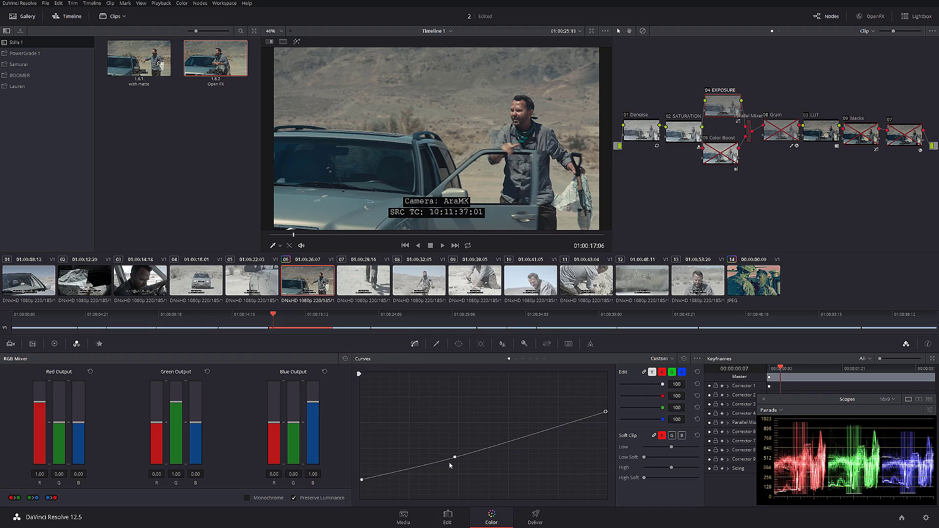
left_click(684, 359)
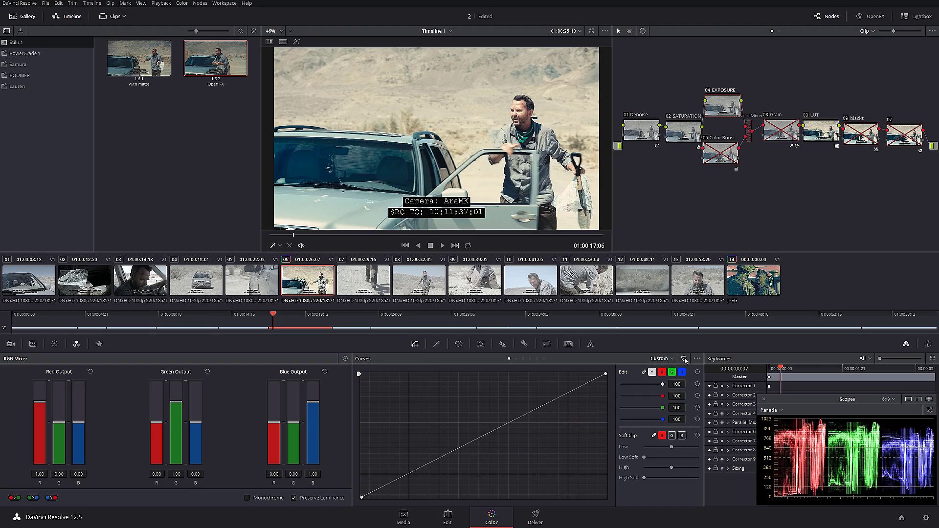
key("ctrl+z")
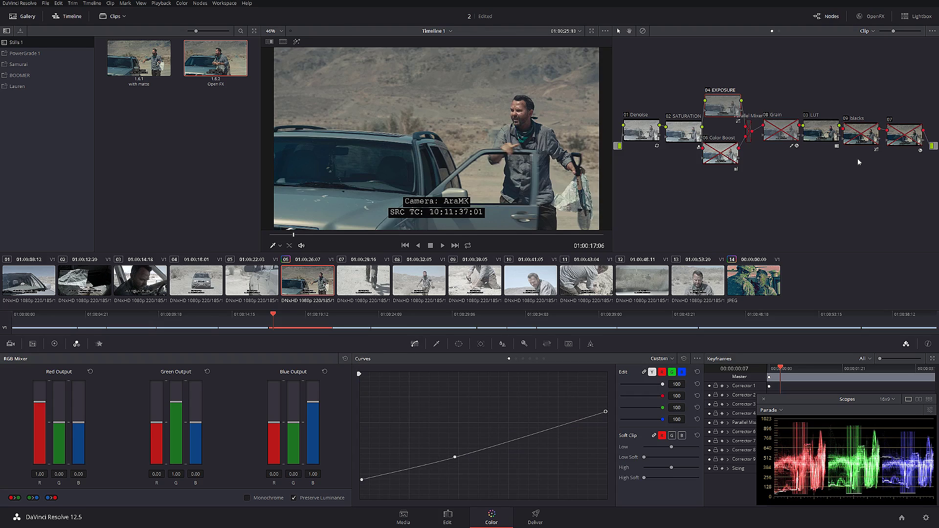
Step: Enable the false-color node 07 on clip 06 and compare its exposure with clip 14, ending on clip 14 with node 02 disabled
left_click(891, 122)
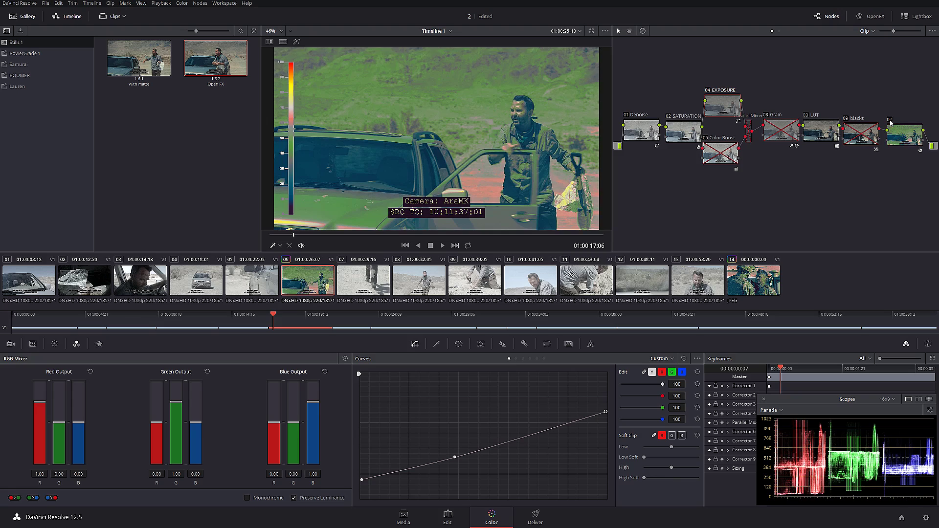
left_click(752, 289)
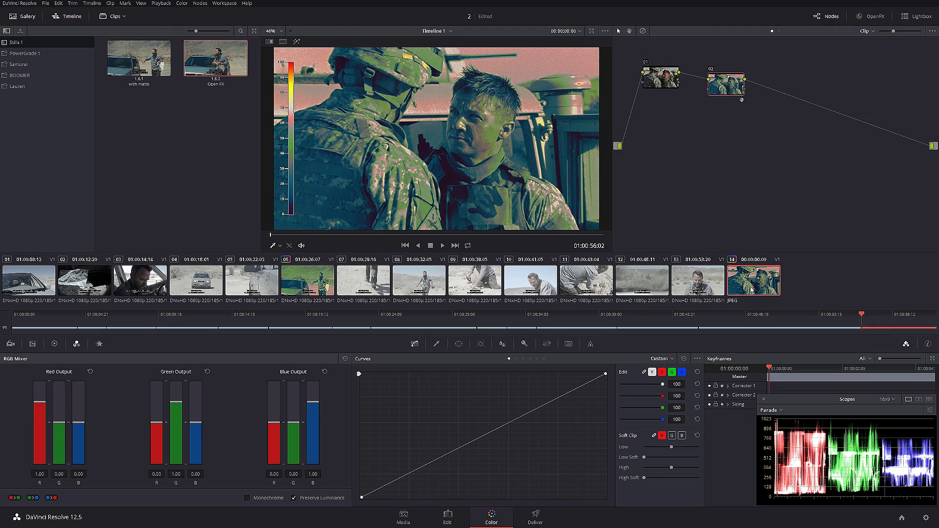
left_click(311, 286)
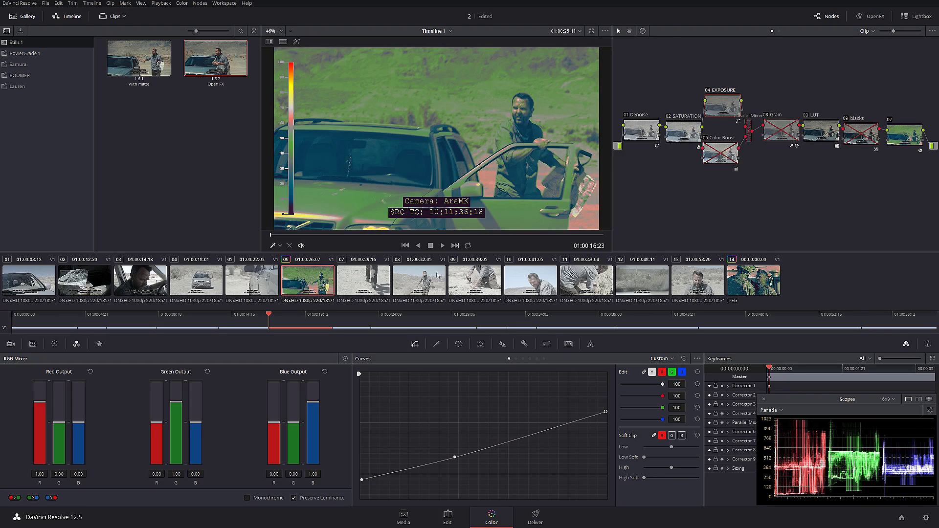
left_click(753, 282)
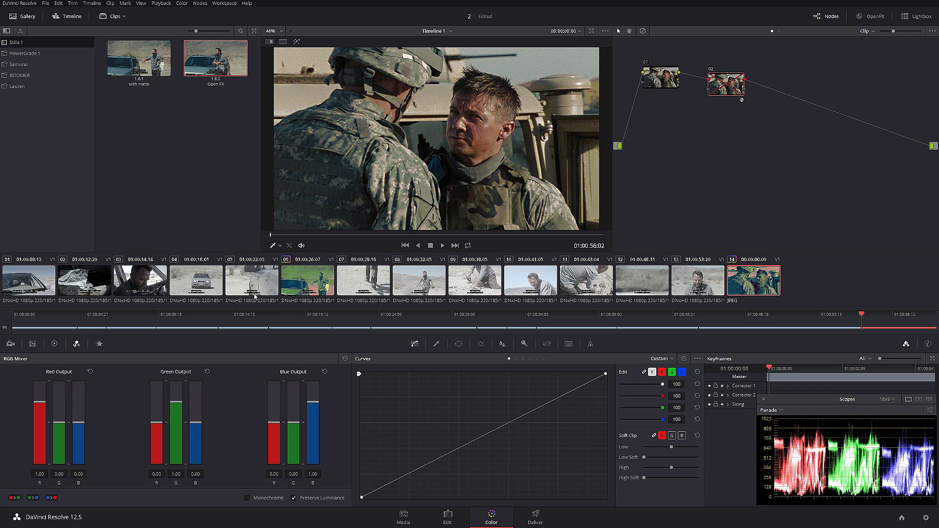
Step: Return to clip 06, enable the 06 Color Boost node and disable the false-color node 07
left_click(334, 292)
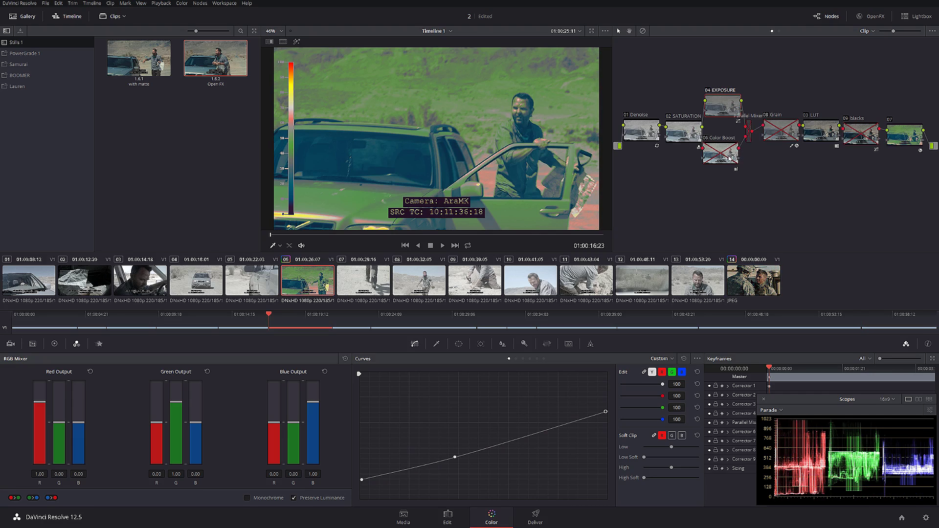
key("ctrl+d")
left_click_drag(718, 159, 721, 153)
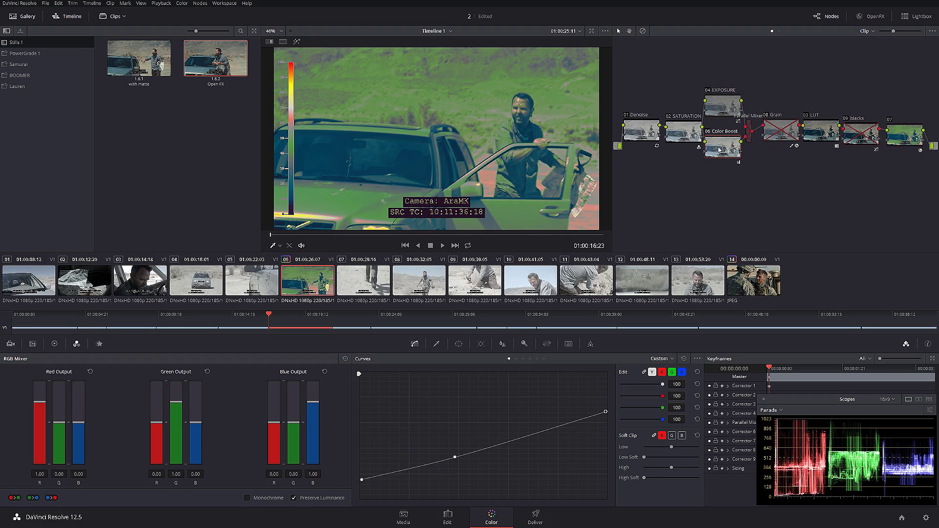
left_click(889, 121)
Step: Set the Color Boost of node 06 to 16 after trying a strongly negative value on the image
scroll(472, 108, "up", 4)
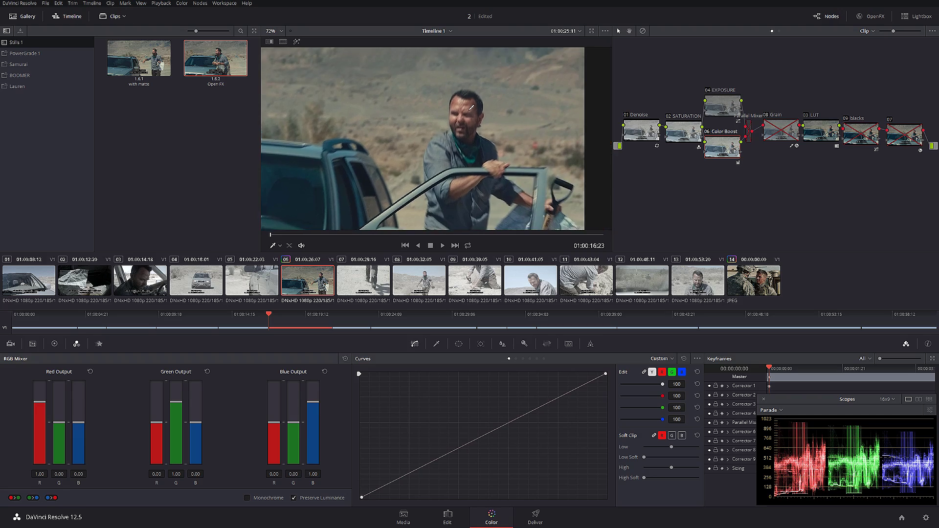
scroll(472, 108, "up", 5)
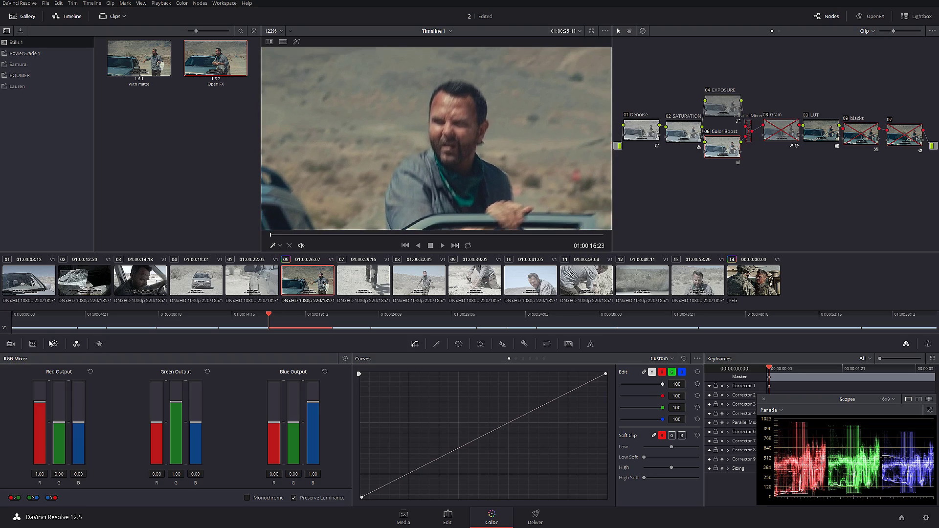
left_click(54, 344)
left_click(38, 498)
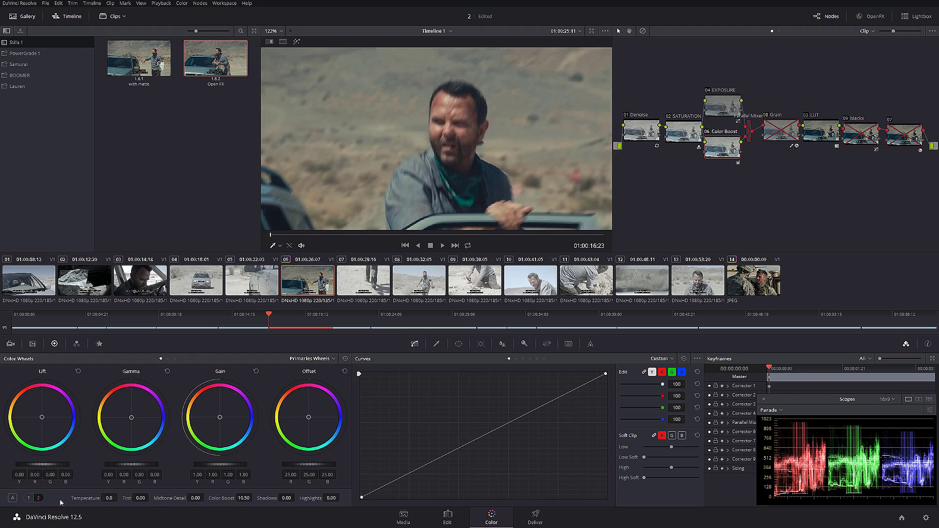
left_click_drag(237, 499, 218, 498)
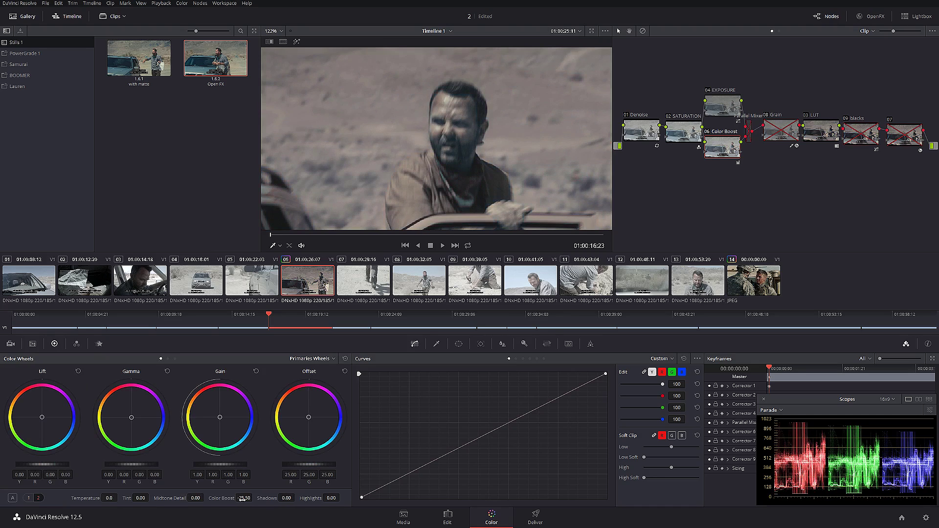
double_click(250, 498)
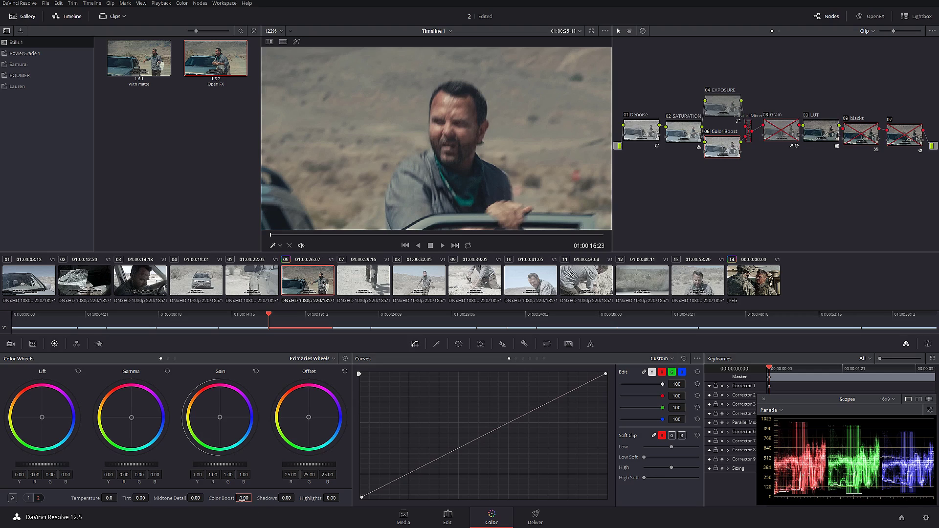
type("16")
key("Return")
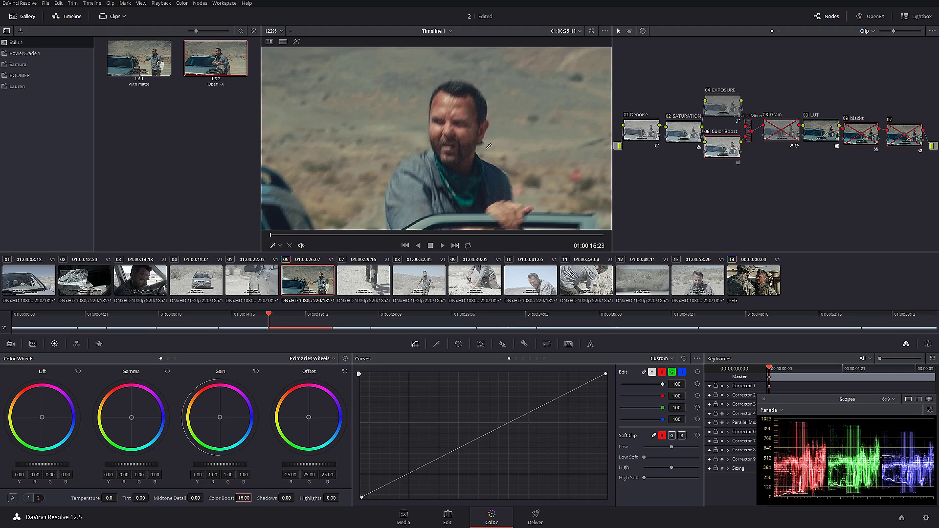
left_click(722, 151)
key("shift+z")
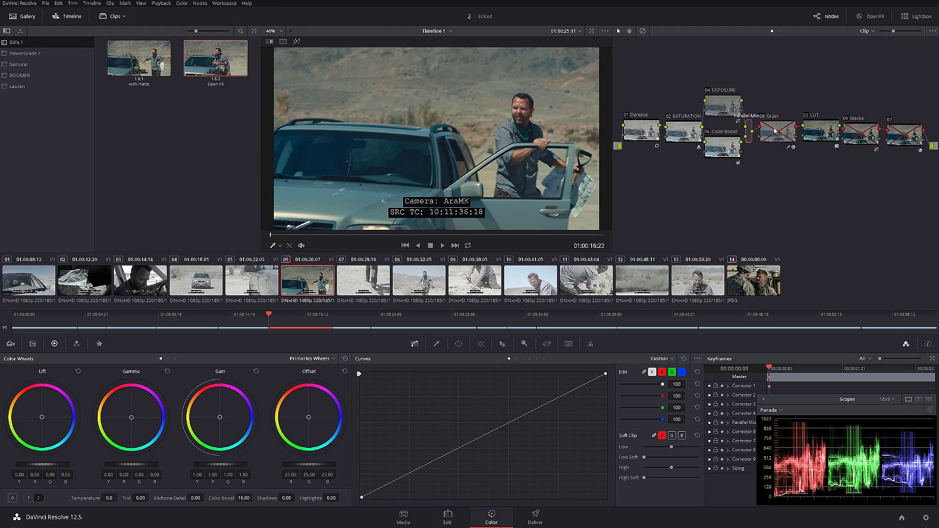
Step: Enable the 08 Grain node on clip 06 and check the grain on the hillside background
left_click(775, 130)
left_click(764, 119)
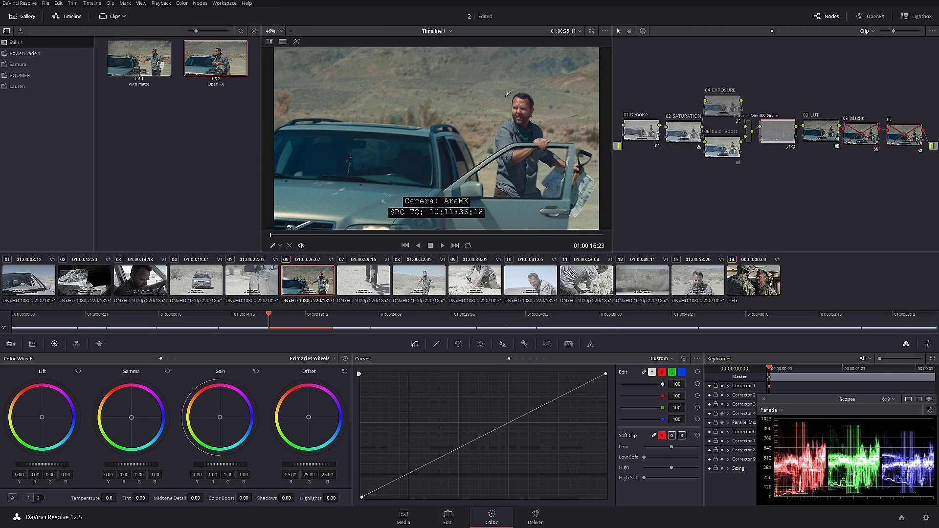
scroll(515, 90, "up", 4)
left_click_drag(515, 90, 472, 155)
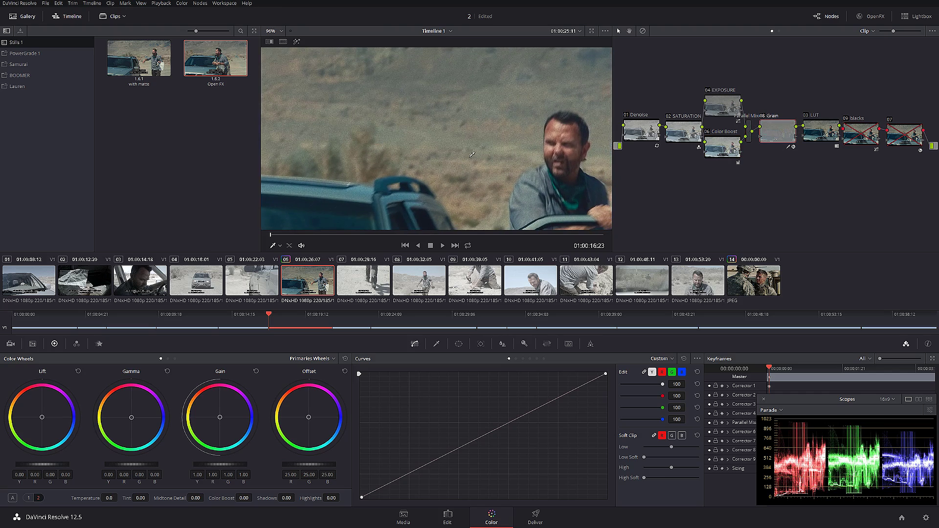
Step: Review the Film Grain effect's settings and film stock presets on the 08 Grain node, keeping the Custom preset
left_click(860, 16)
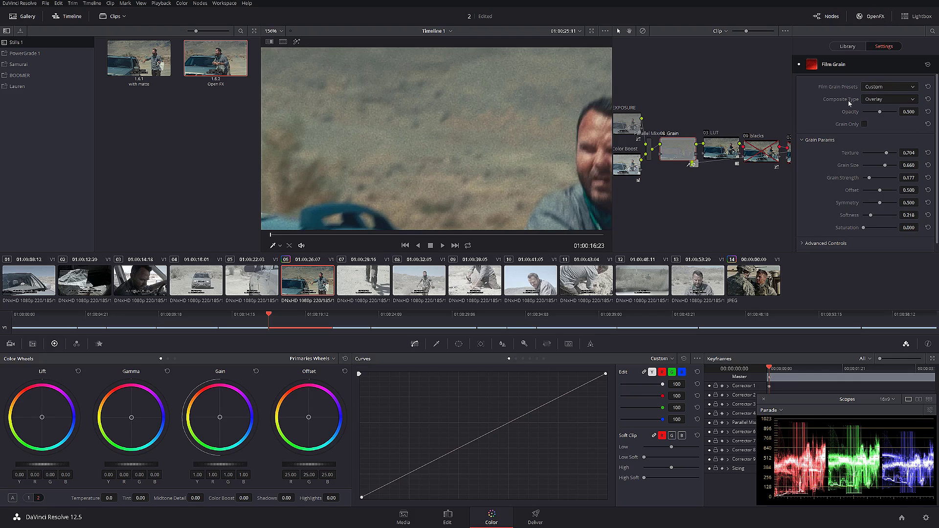
left_click(888, 87)
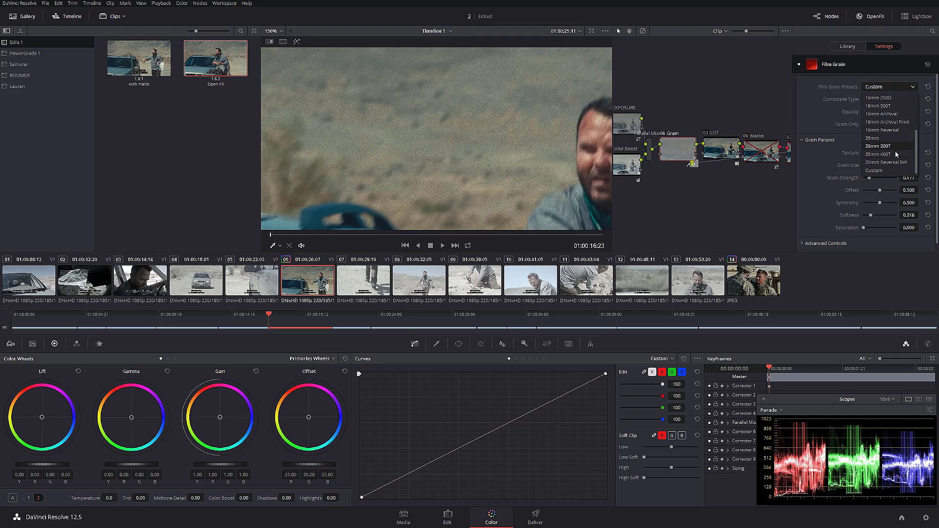
scroll(892, 115, "up", 3)
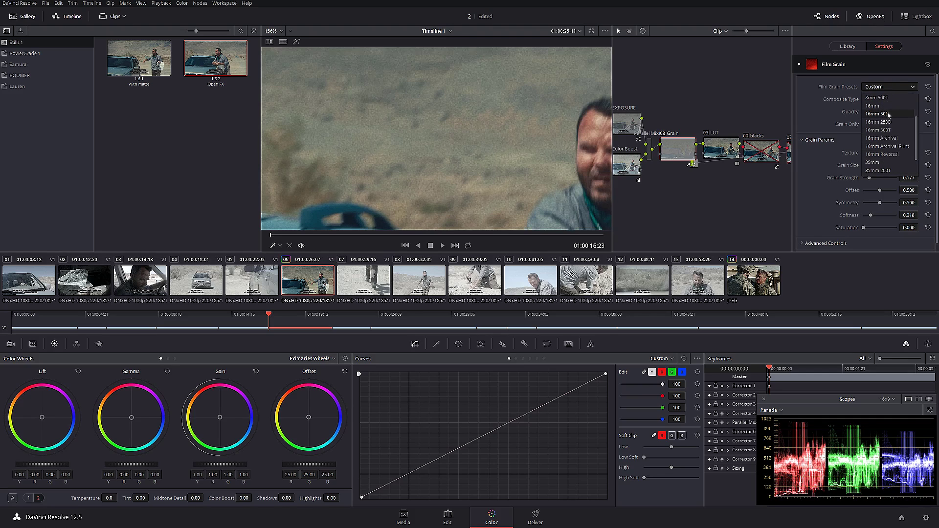
left_click(876, 17)
left_click(876, 17)
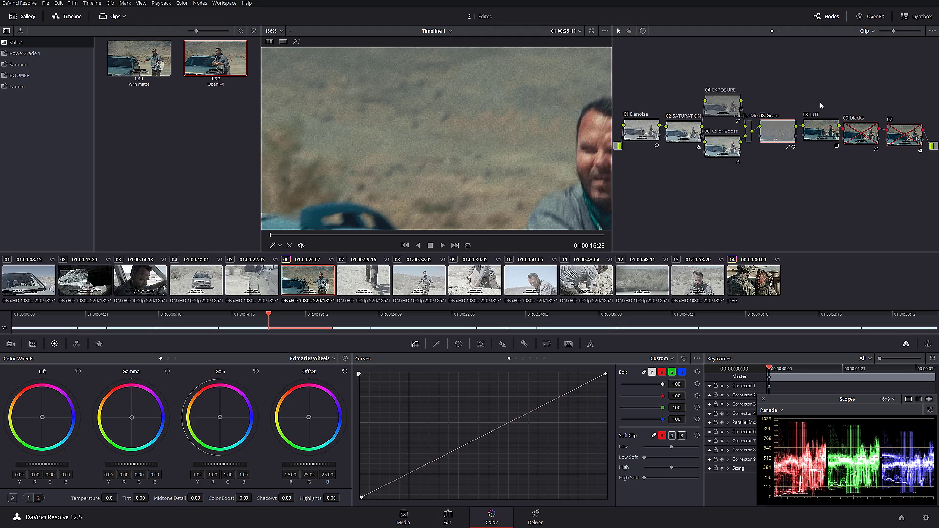
left_click(873, 16)
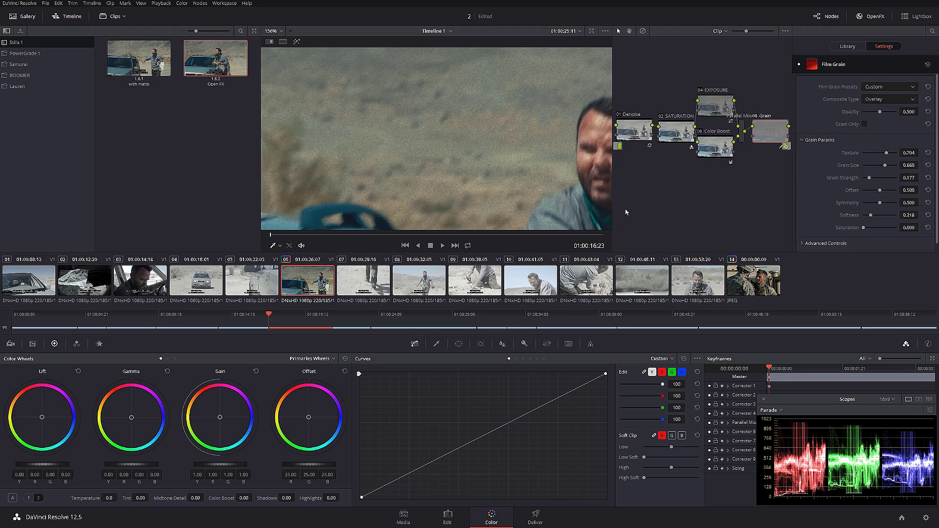
left_click(868, 20)
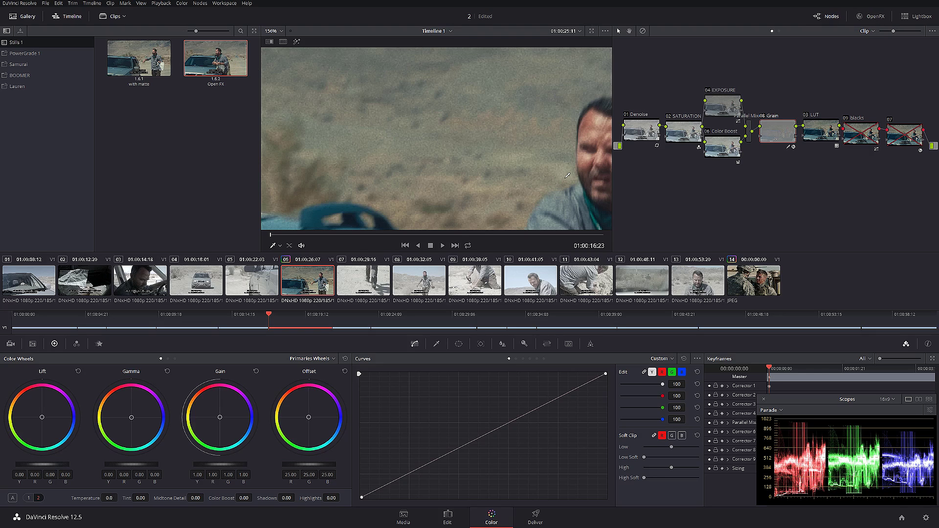
Step: Apply the "with matte" still's grade to clip 06 and add the 02-16MM_FINE_MUDDY-HAIR, DIRT.mov grain clip to the media pool as a matte
middle_click(145, 68)
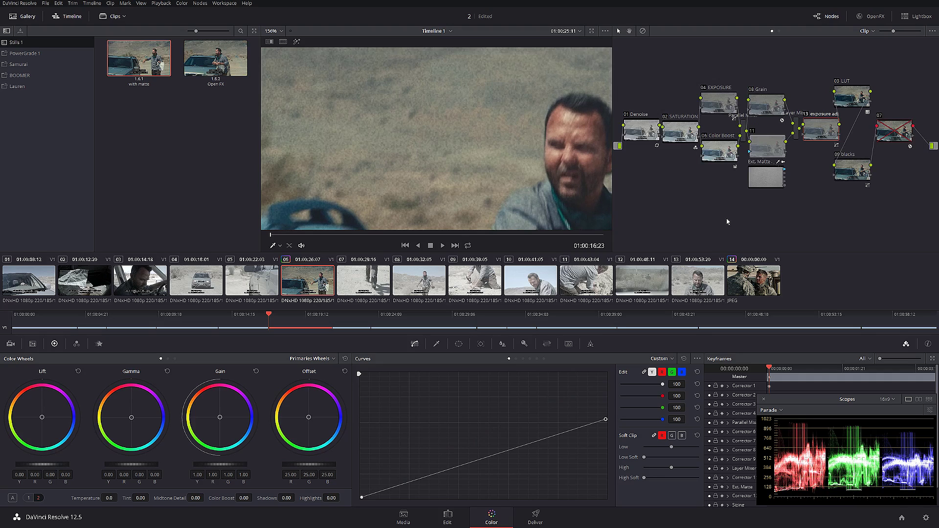
left_click(402, 518)
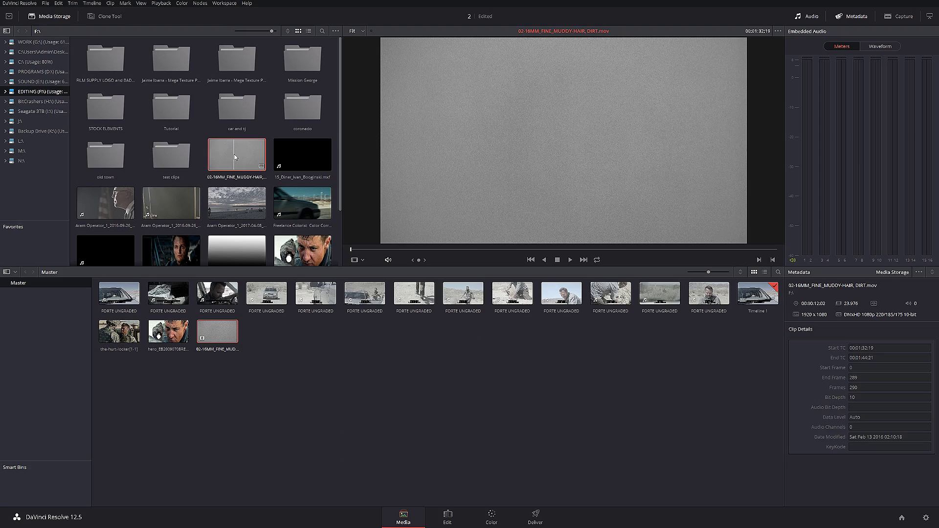
right_click(236, 157)
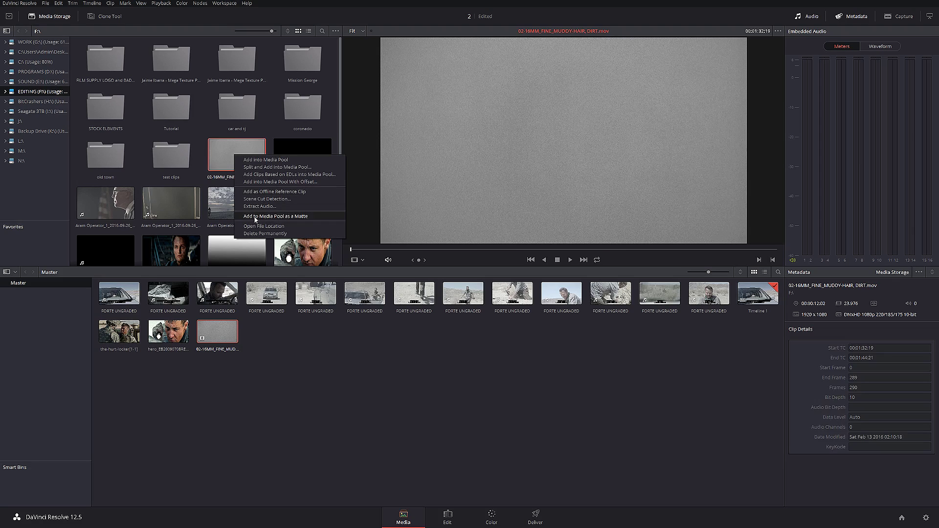
left_click(307, 218)
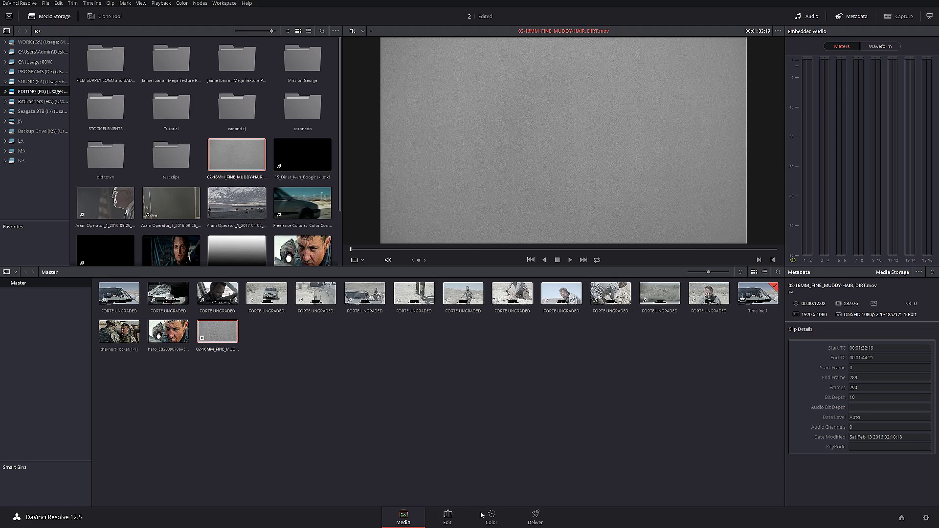
left_click(498, 520)
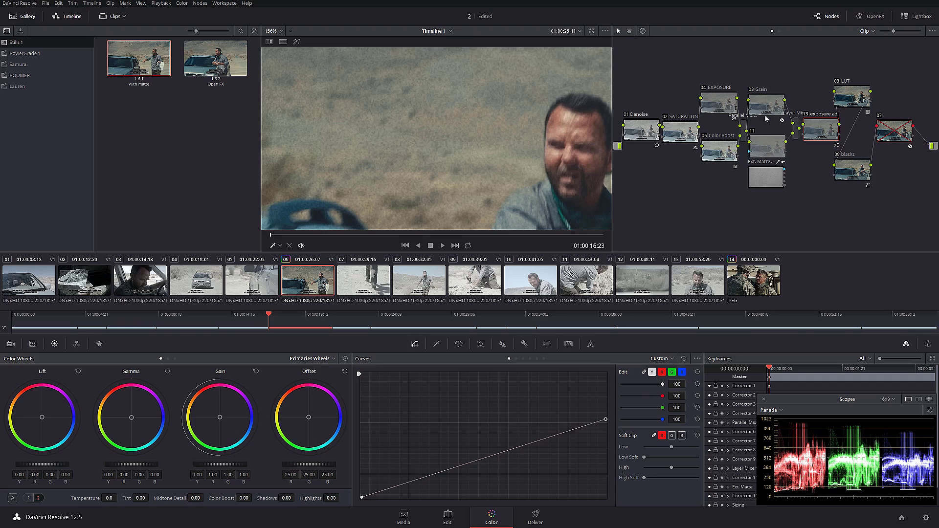
Step: Check the 08 Grain node and node 11, and move the Ext. Matte node further below node 11
left_click(744, 129)
left_click(768, 107)
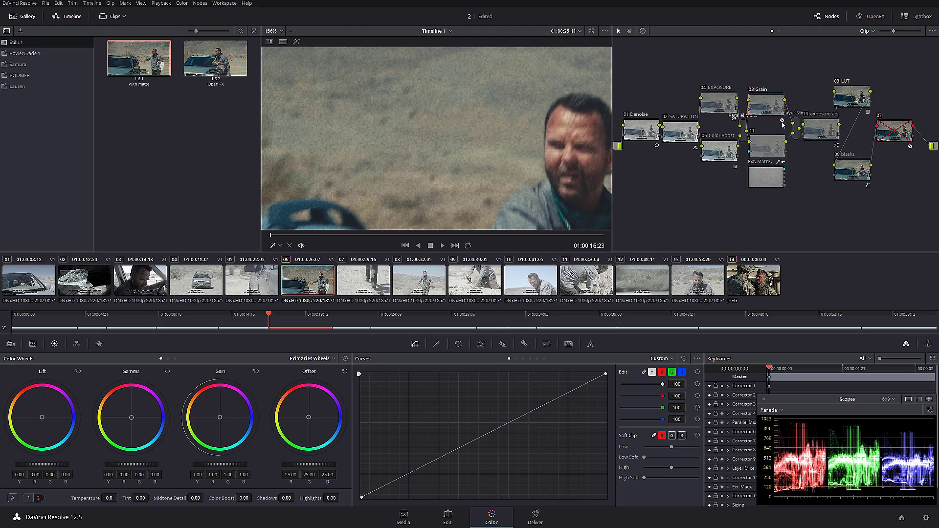
left_click(766, 147)
left_click_drag(765, 186, 766, 199)
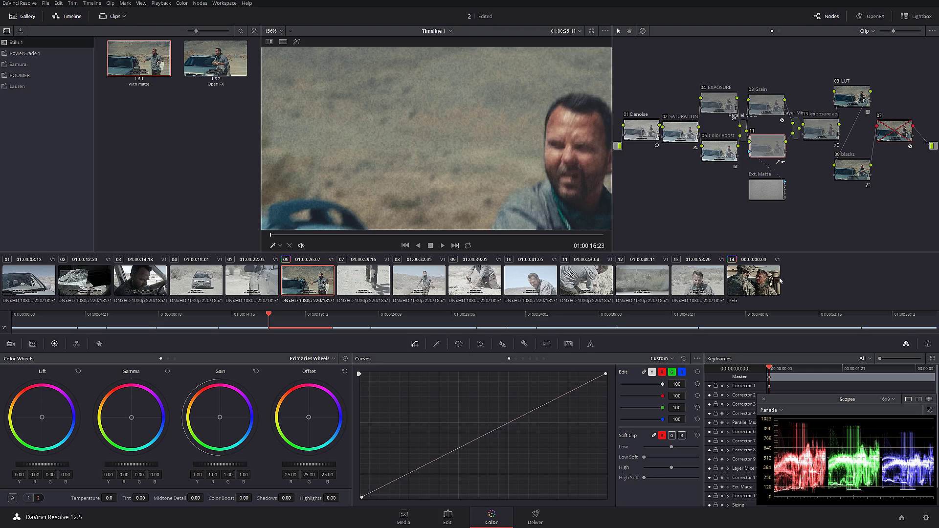
Step: Examine the film grain in the bright and dark areas of the reference image in clip 14
left_click(760, 279)
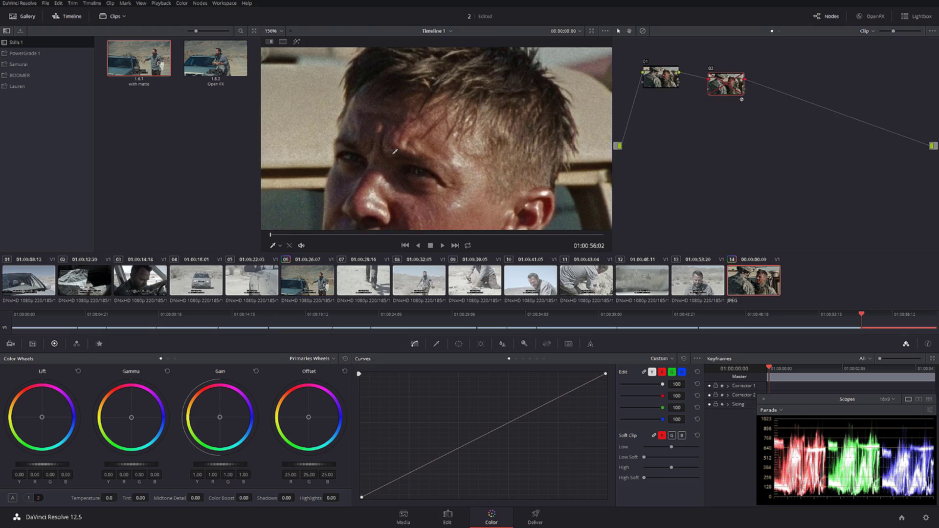
scroll(466, 154, "down", 5)
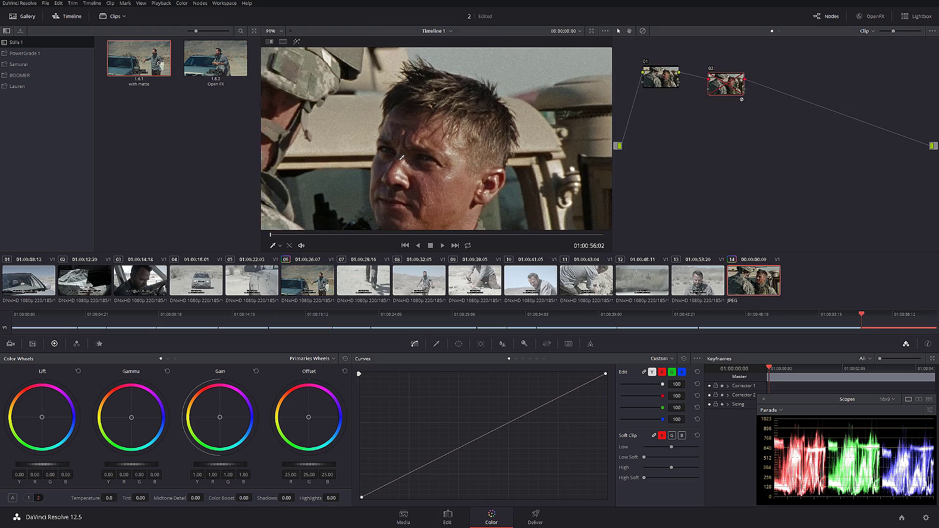
scroll(424, 104, "up", 6)
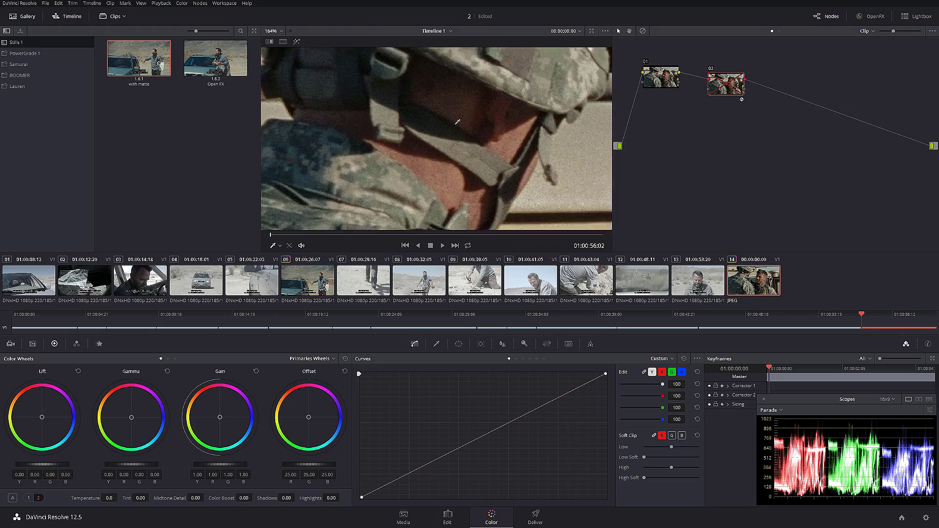
scroll(429, 83, "up", 4)
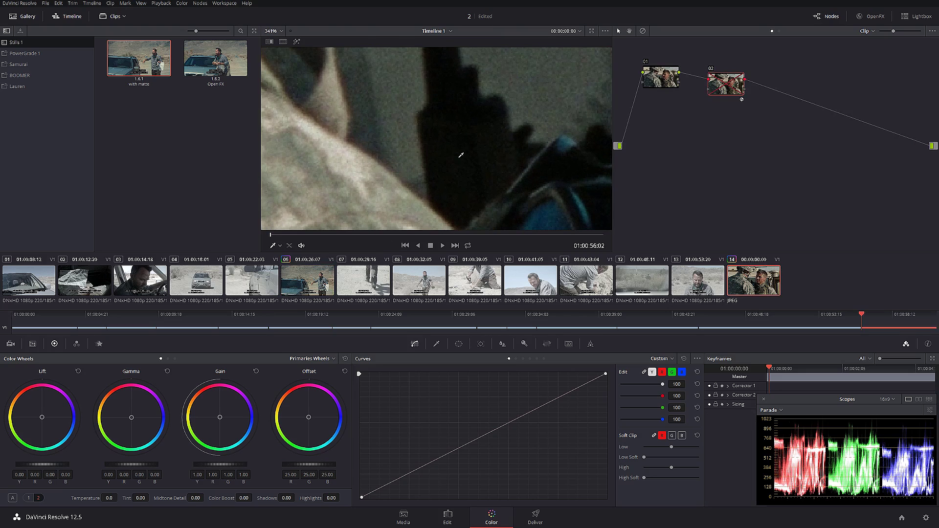
scroll(461, 155, "down", 10)
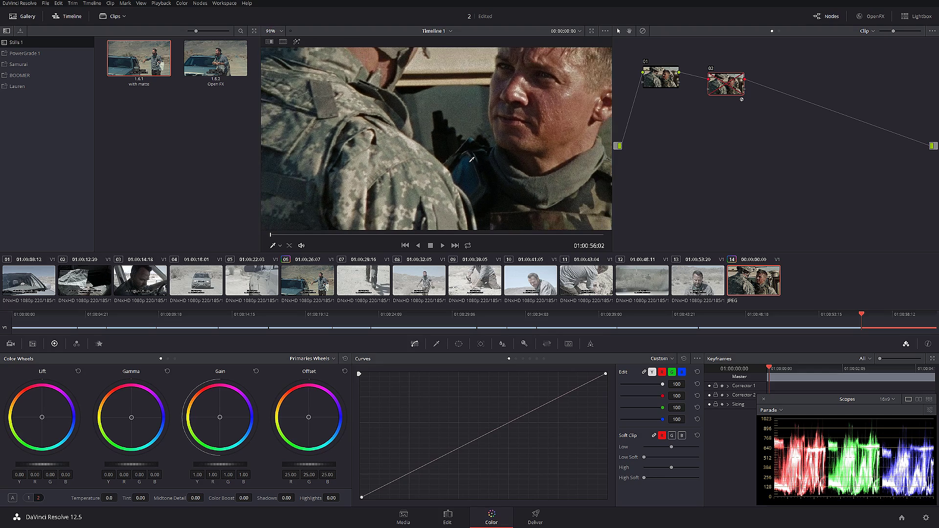
scroll(500, 132, "down", 2)
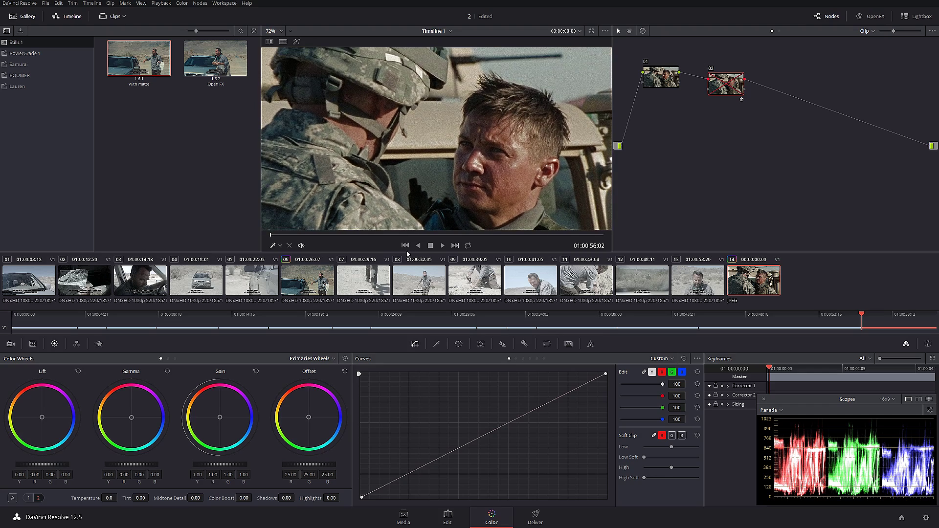
Step: On clip 06, highlight node 11's qualifier selection and set its Luminance Low to 58.3
left_click(309, 288)
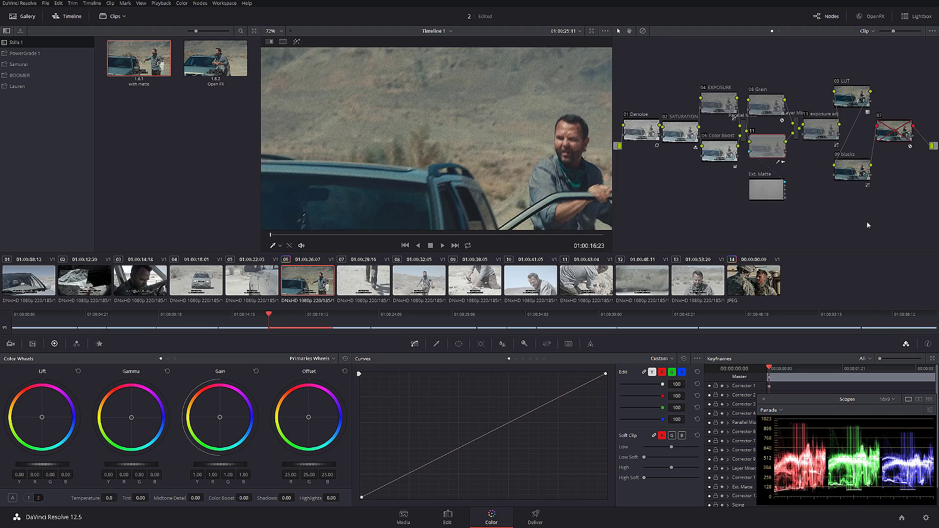
left_click(436, 345)
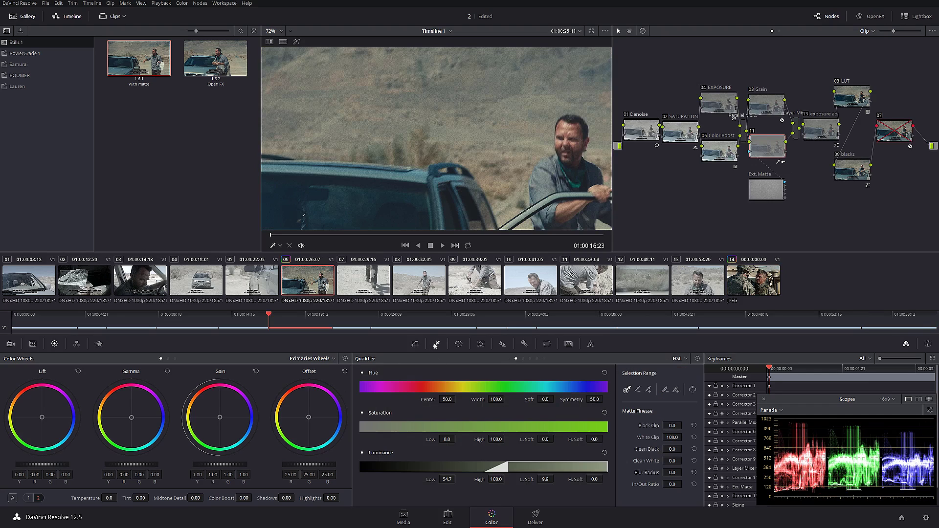
left_click(296, 41)
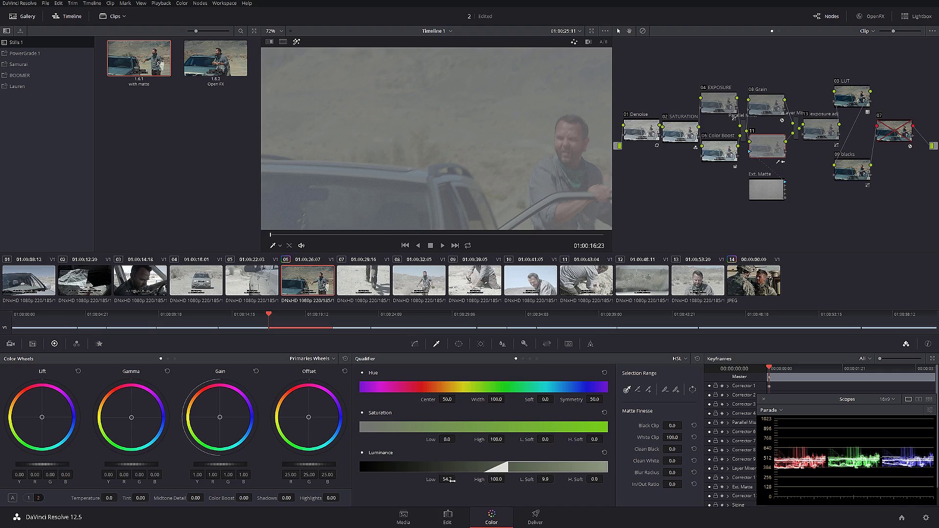
left_click_drag(450, 481, 455, 480)
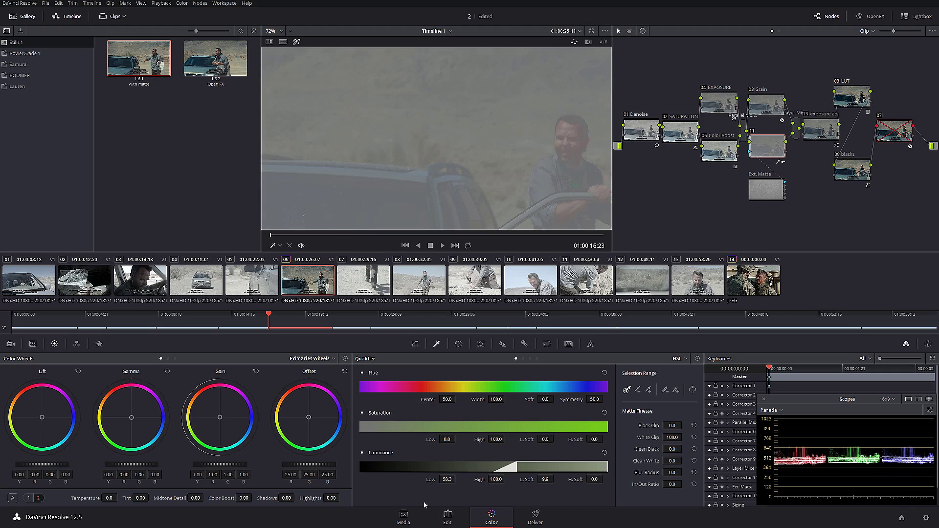
Step: Check which timeline matte is assigned to node 11 and which composite mode the Layer Mixer uses
right_click(770, 145)
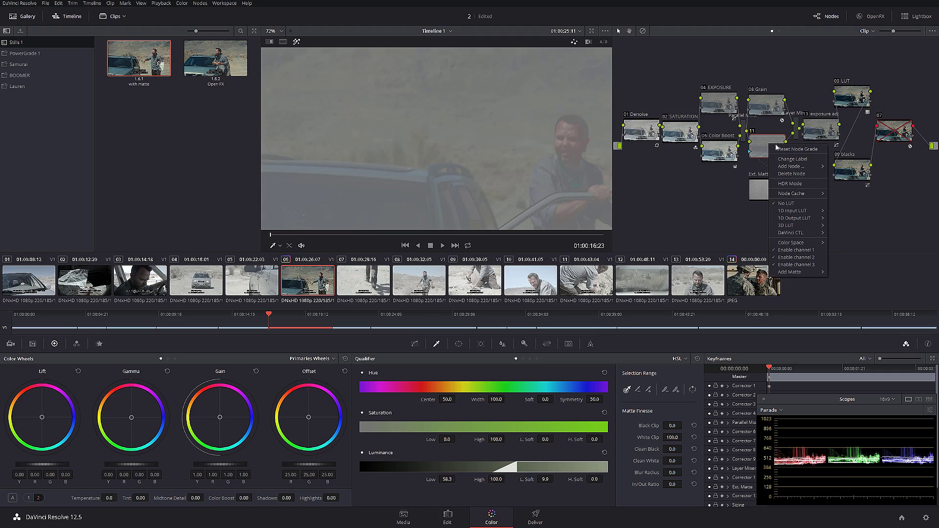
mouse_move(795, 273)
mouse_move(854, 283)
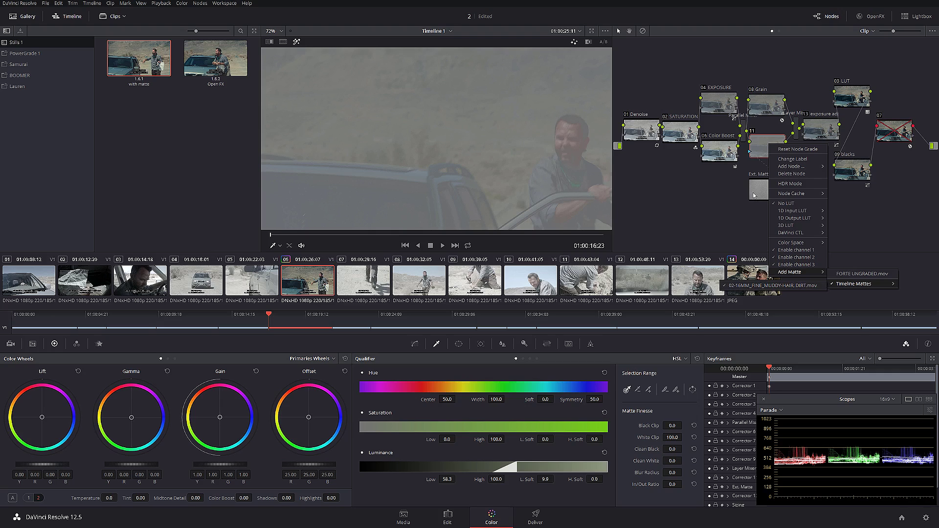
left_click(760, 287)
left_click(797, 128)
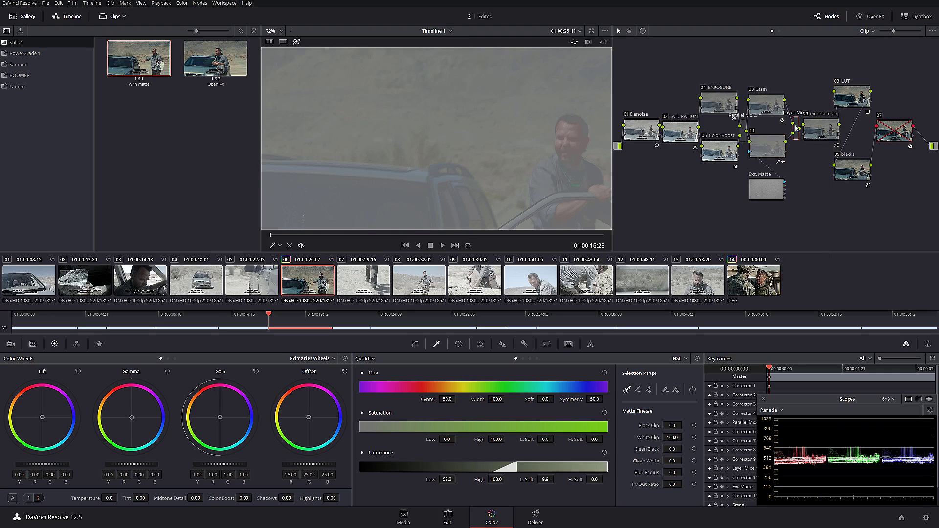
right_click(796, 129)
mouse_move(836, 168)
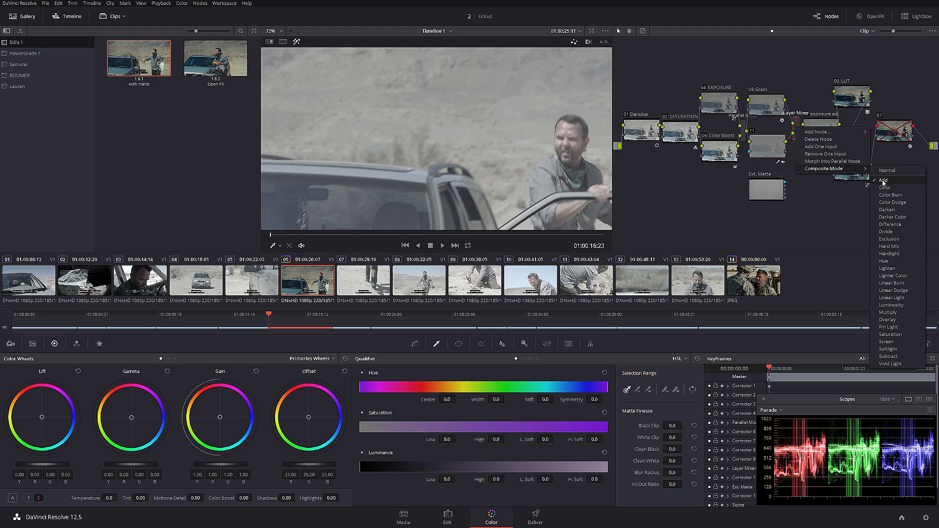
Step: Bring up the exposure adj node's custom curve and nudge its lowered white point slightly upward
left_click(821, 130)
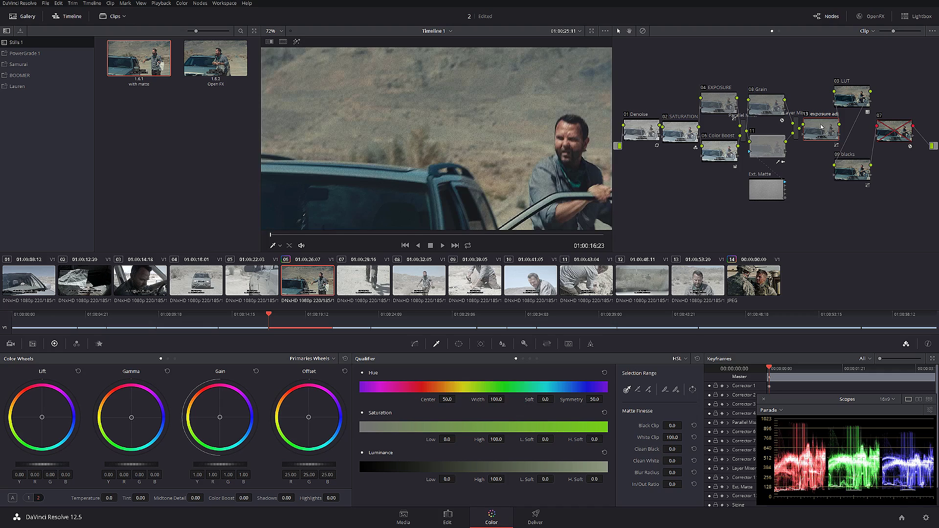
left_click(415, 344)
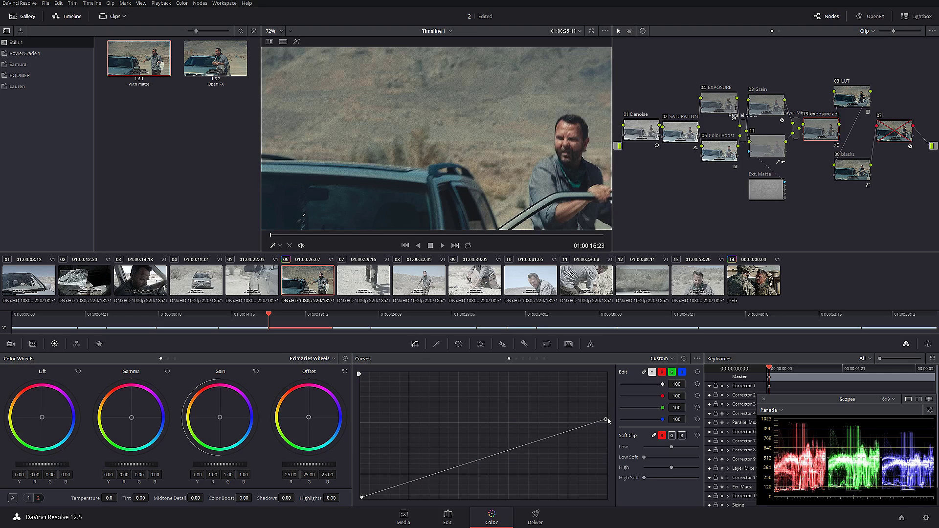
mouse_move(606, 420)
left_mouse_down()
mouse_move(606, 374)
mouse_move(608, 419)
left_mouse_up()
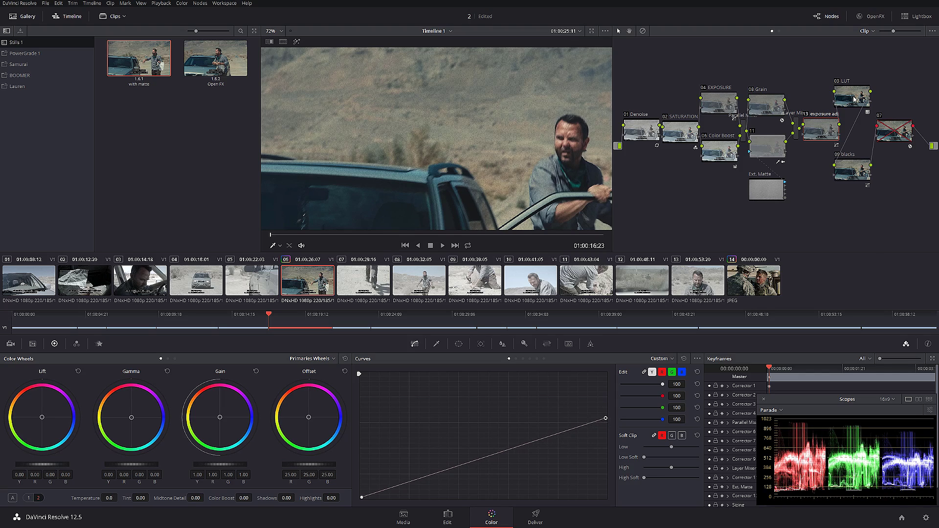
Step: Rearrange the LUT and blacks nodes closer together in the node graph of clip 06
left_click_drag(855, 99, 862, 100)
mouse_move(851, 169)
left_mouse_down()
mouse_move(903, 137)
mouse_move(859, 163)
mouse_move(861, 155)
left_mouse_up()
left_click_drag(859, 99, 861, 102)
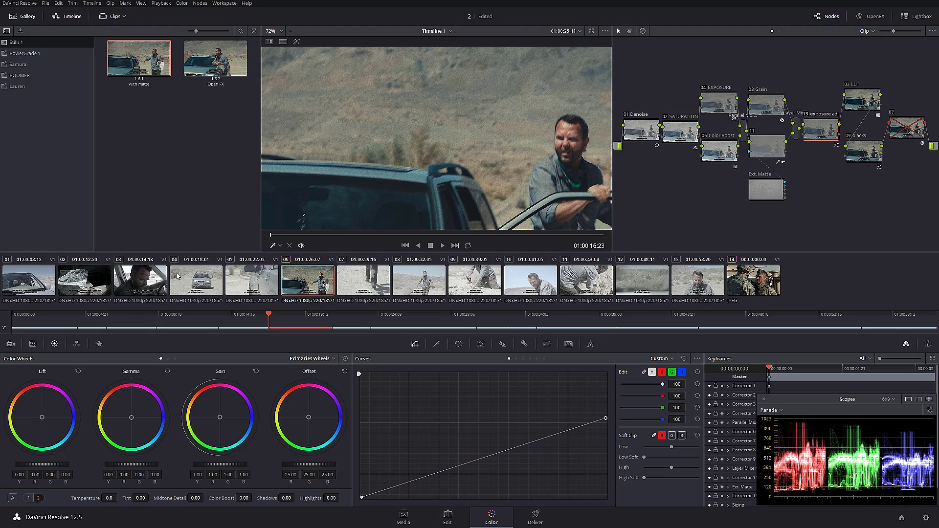
Step: Apply the "with matte" still's grade to clip 03 and move the playhead to 01:00:08:20 in the clip
left_click(130, 293)
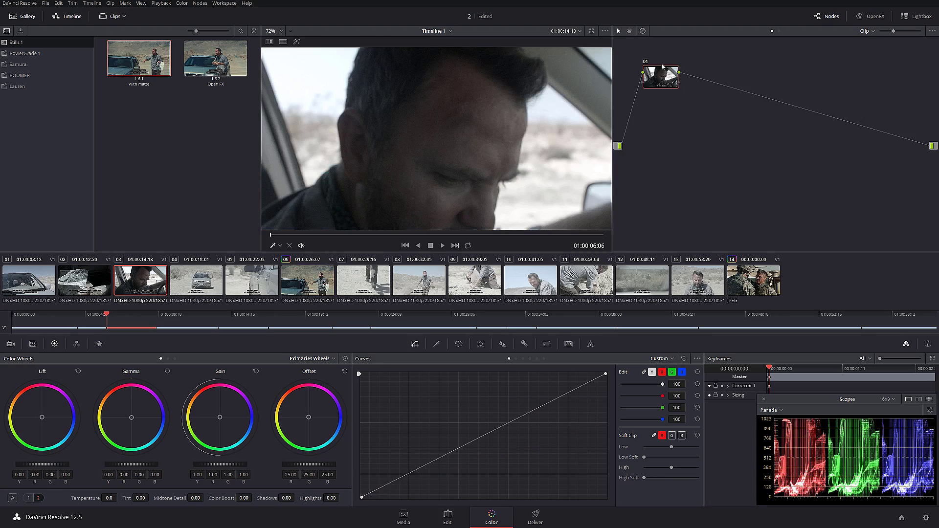
scroll(419, 171, "down", 3)
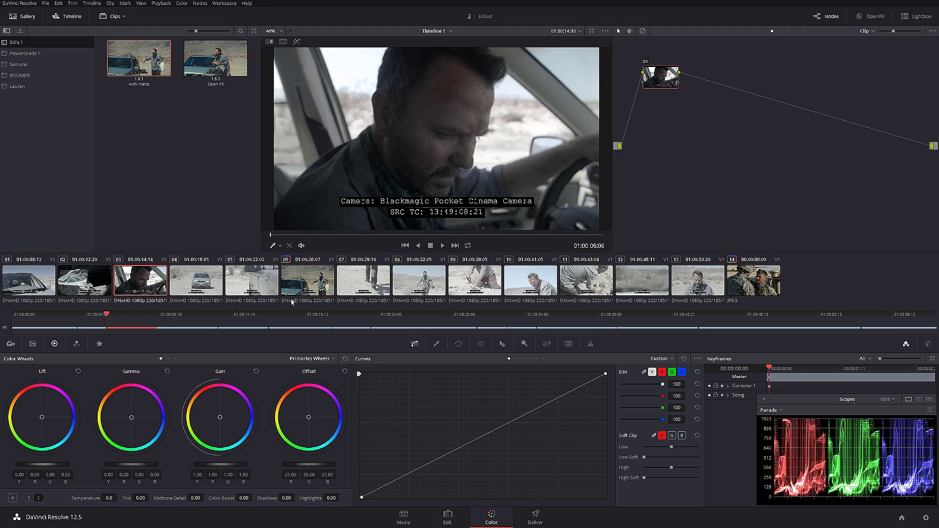
middle_click(139, 59)
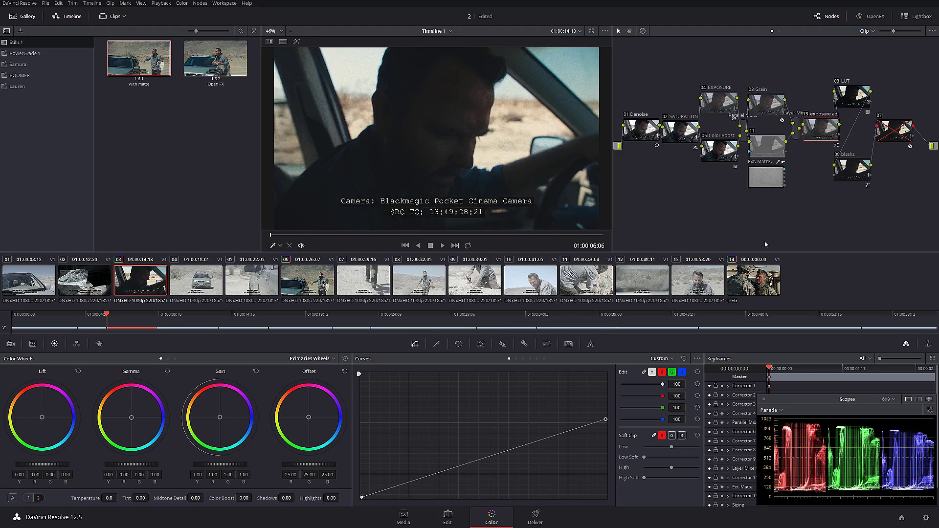
left_click_drag(466, 239, 535, 240)
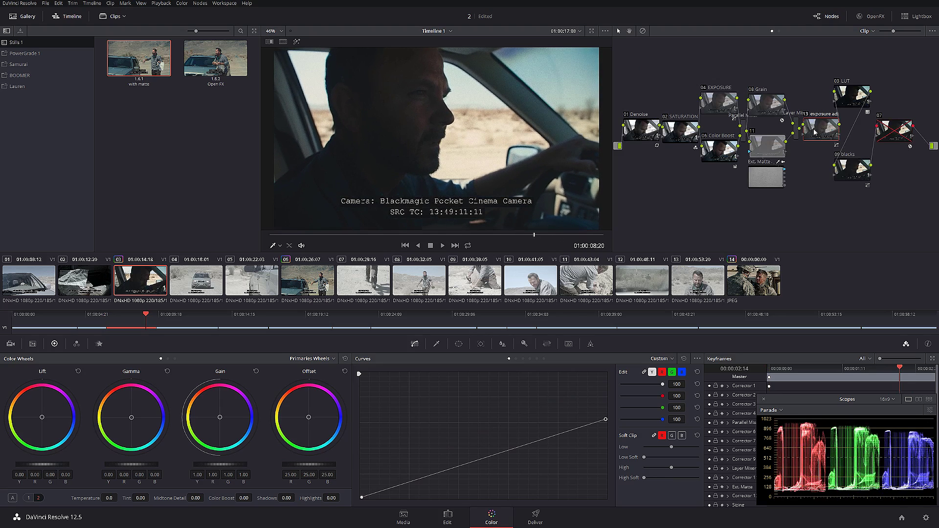
Step: Add a serial node after exposure adj and restrict it with a luminance qualifier: High 60.0 and High Soft 13.6
key("alt+s")
left_click_drag(867, 206, 821, 213)
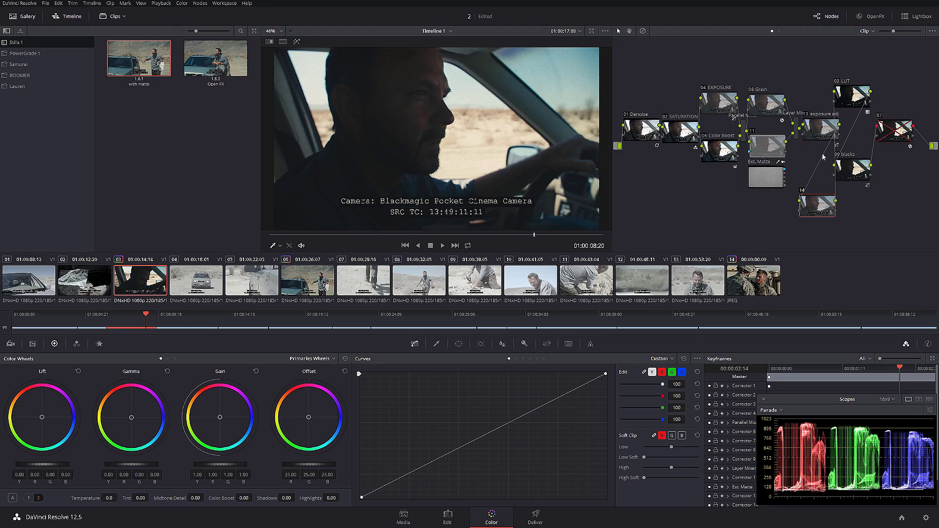
left_click(436, 344)
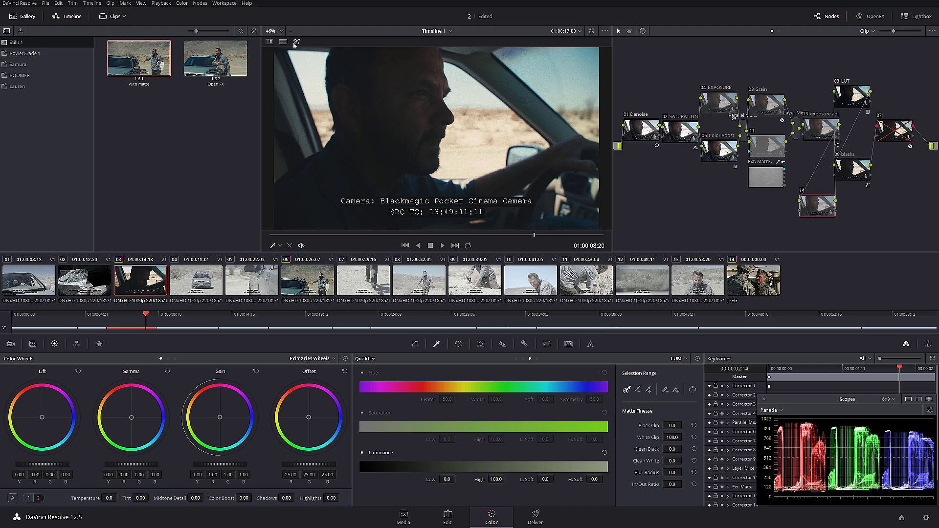
left_click(327, 74)
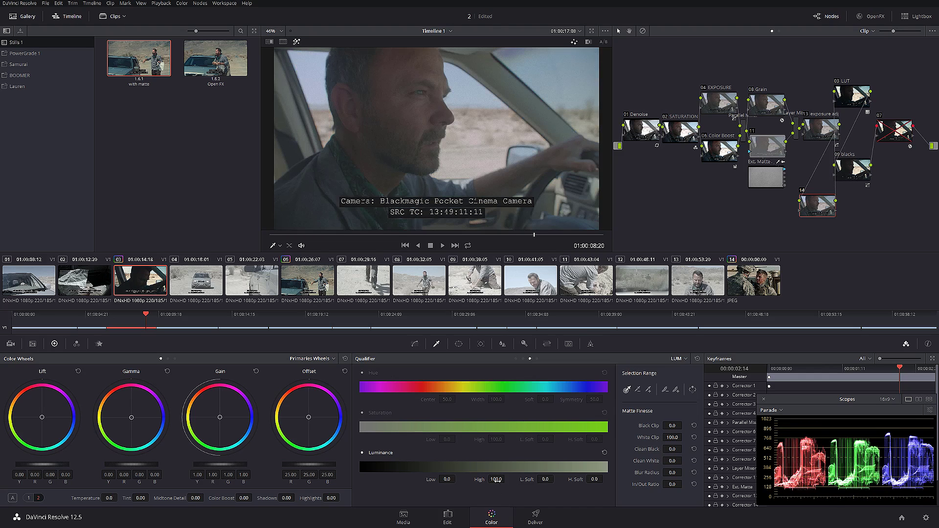
left_click_drag(498, 481, 500, 481)
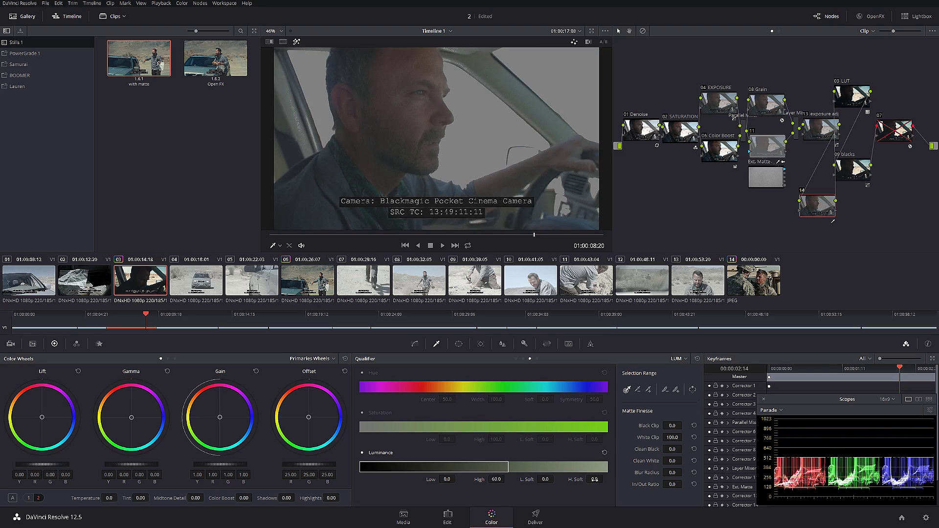
mouse_move(595, 480)
left_mouse_down()
mouse_move(605, 479)
mouse_move(589, 479)
left_mouse_up()
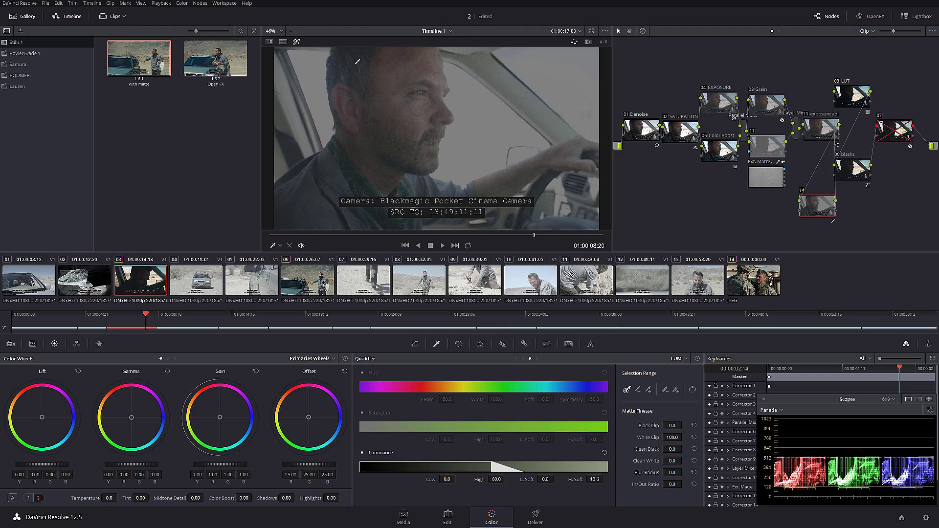
left_click(296, 41)
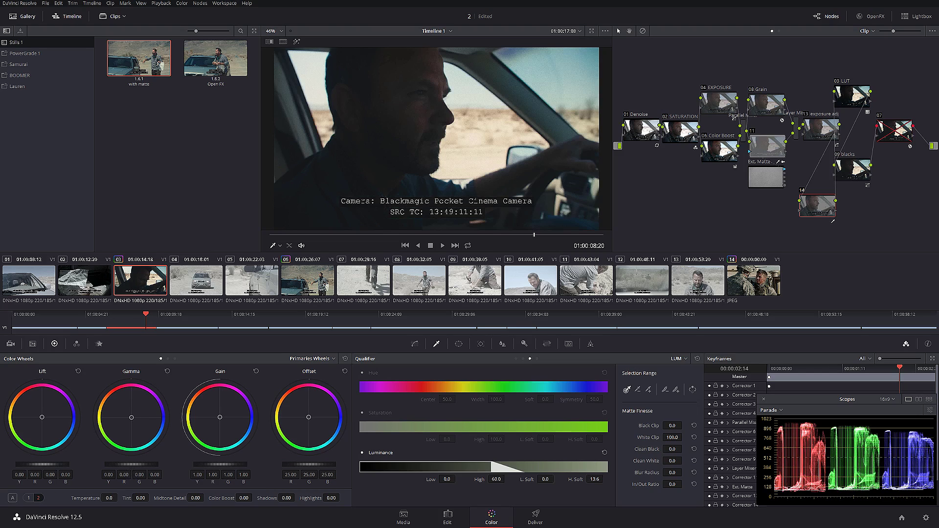
Step: Set node 14's Gamma to 0.18, using the false-color node 07 as an exposure guide, and its Contrast to 1.318
left_click_drag(131, 464, 150, 464)
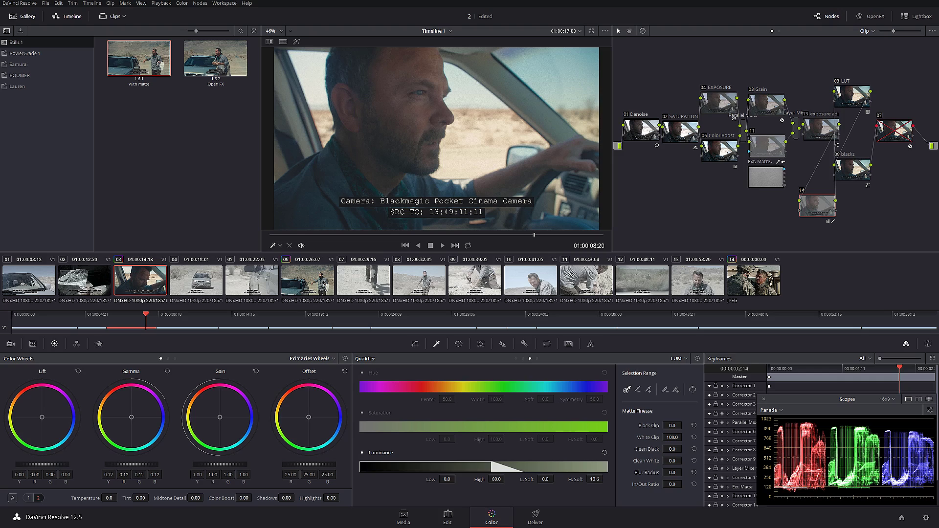
left_click(879, 116)
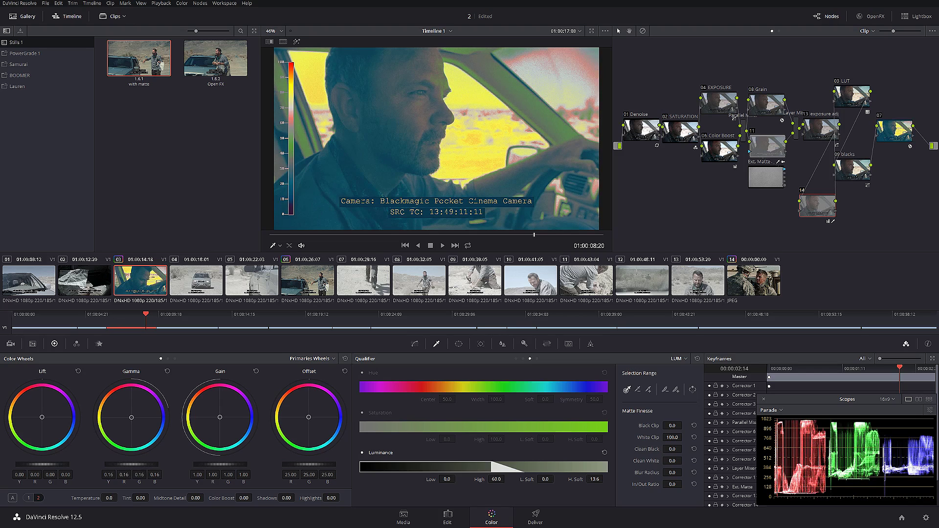
left_click_drag(150, 463, 153, 464)
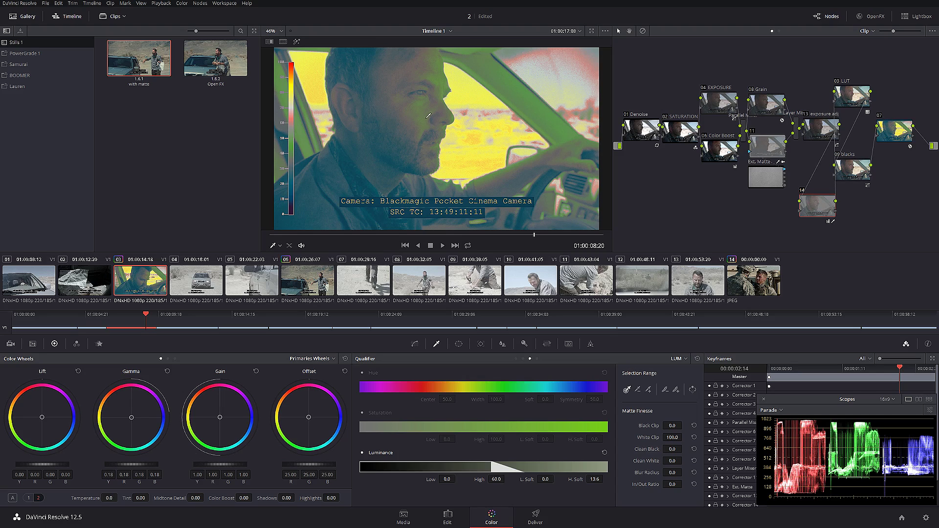
left_click(880, 117)
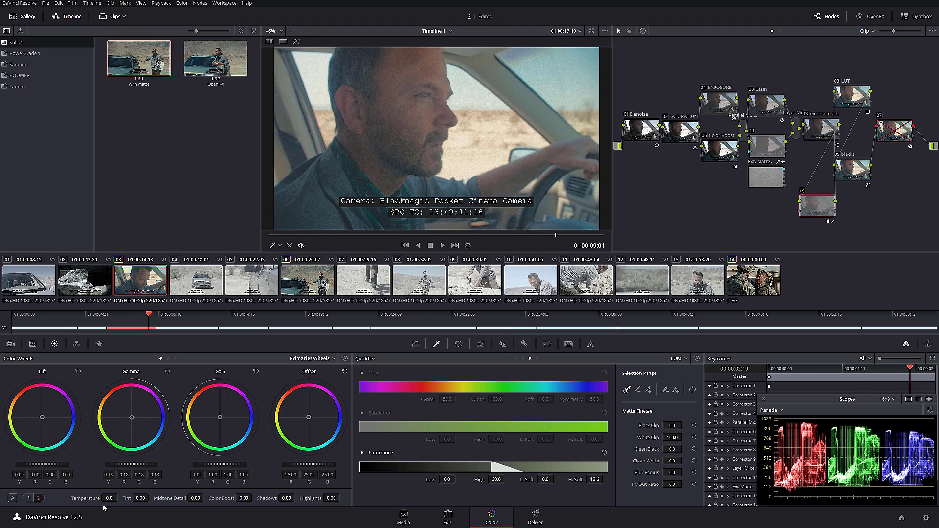
left_click(29, 498)
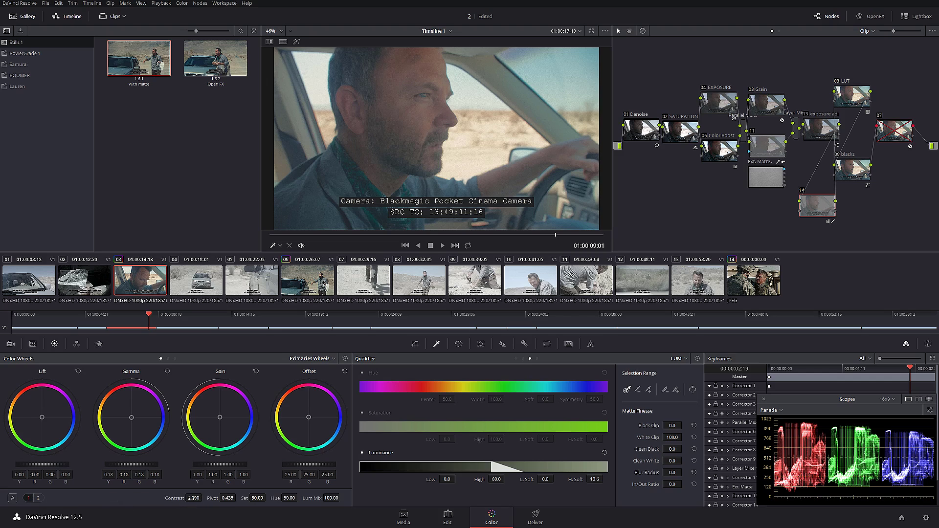
mouse_move(193, 498)
left_mouse_down()
mouse_move(221, 498)
mouse_move(192, 498)
left_mouse_up()
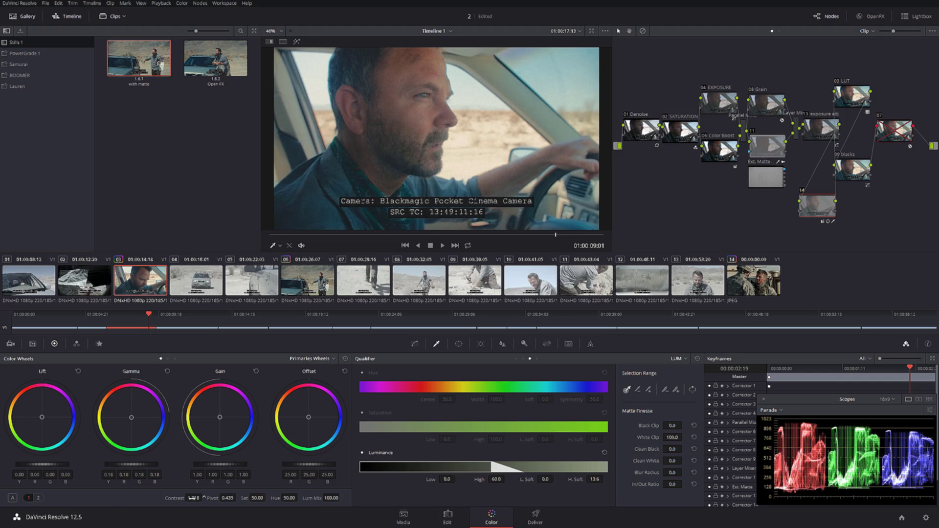
Step: Scrub through clip 03 and compare the graded image with all nodes bypassed, leaving node 07 disabled
key("Left")
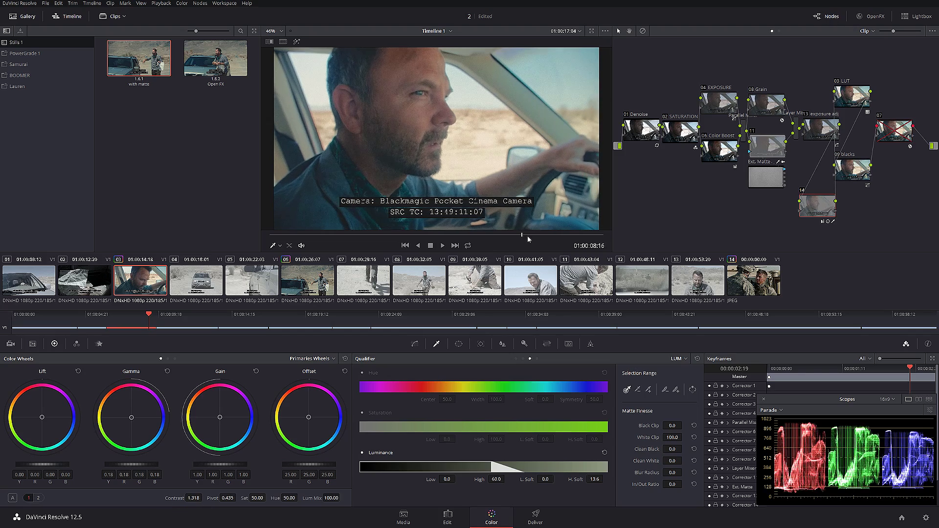
key("Left")
key("Left")
key("Left")
key("Left")
key("Left")
key("Left")
key("Left")
key("Left")
key("Left")
key("Left")
key("Left")
key("Left")
key("Left")
key("Left")
key("Left")
key("Left")
key("Left")
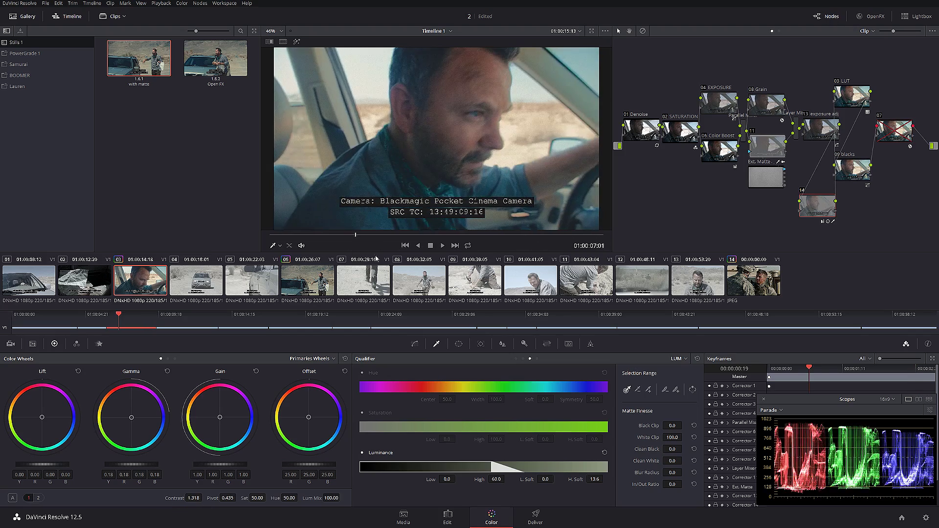
key("alt+d")
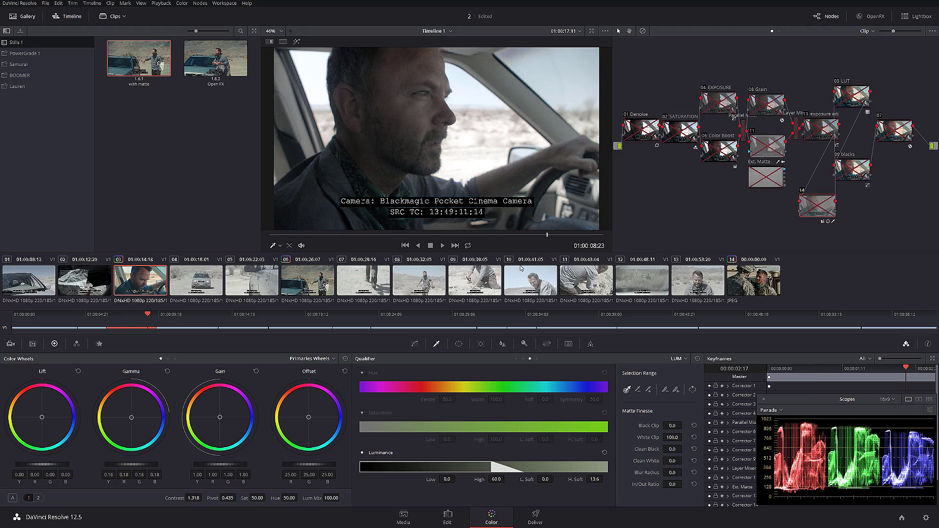
key("alt+d")
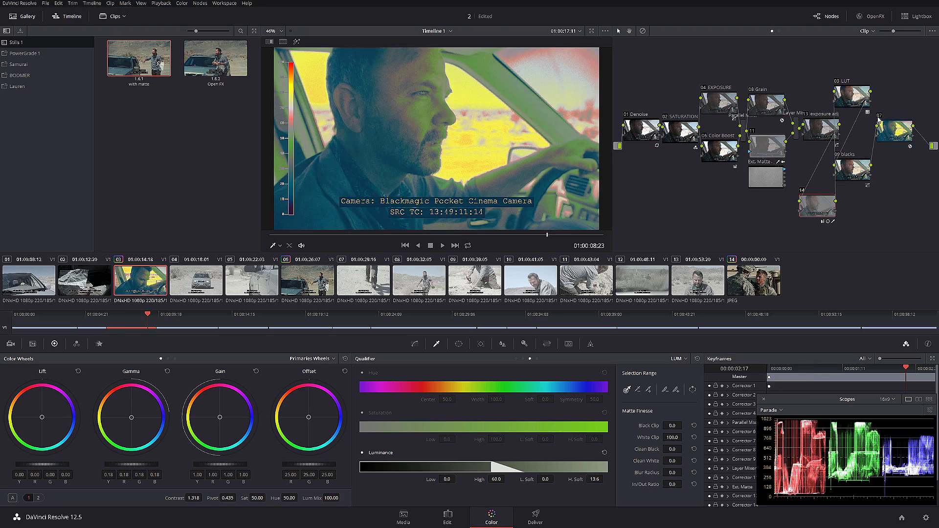
left_click(880, 116)
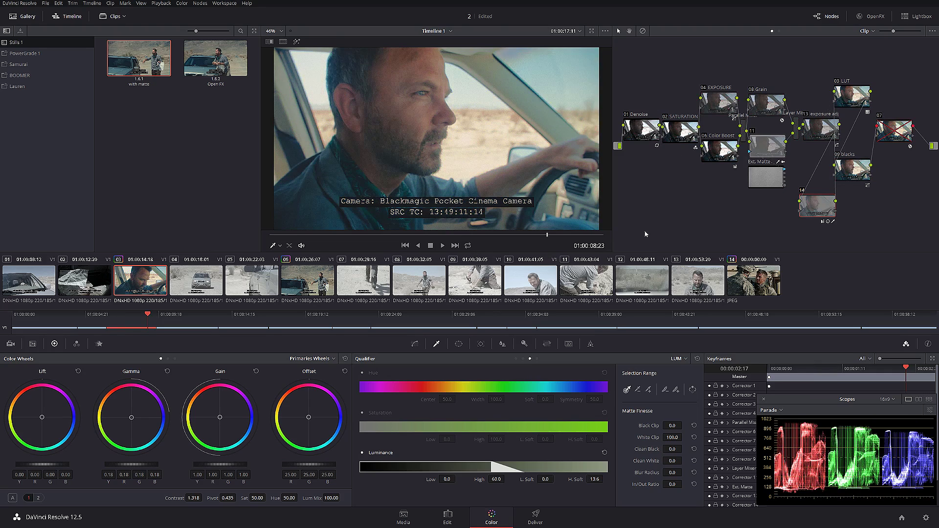
Step: Inspect the grain on the man's face up close and play clip 03 from its first frame
scroll(511, 87, "up", 3)
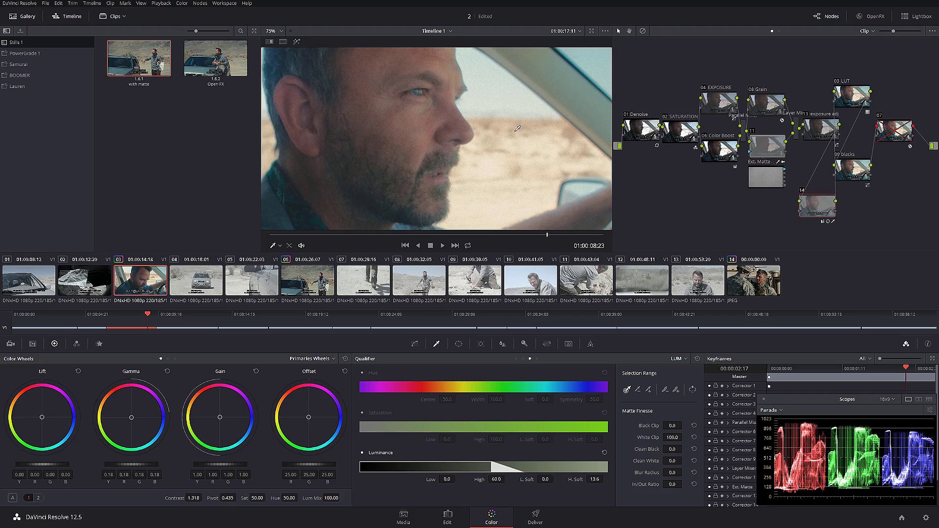
scroll(513, 151, "down", 4)
scroll(510, 151, "up", 4)
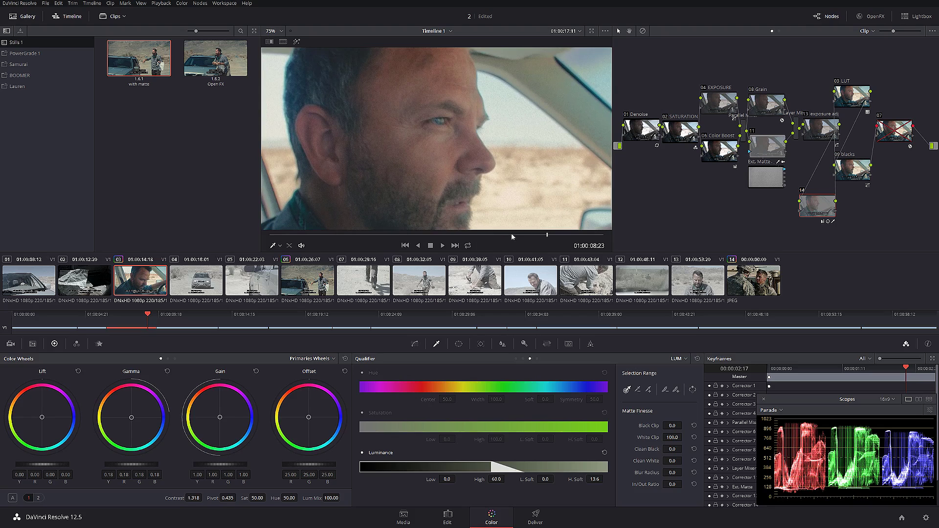
left_click_drag(546, 235, 236, 238)
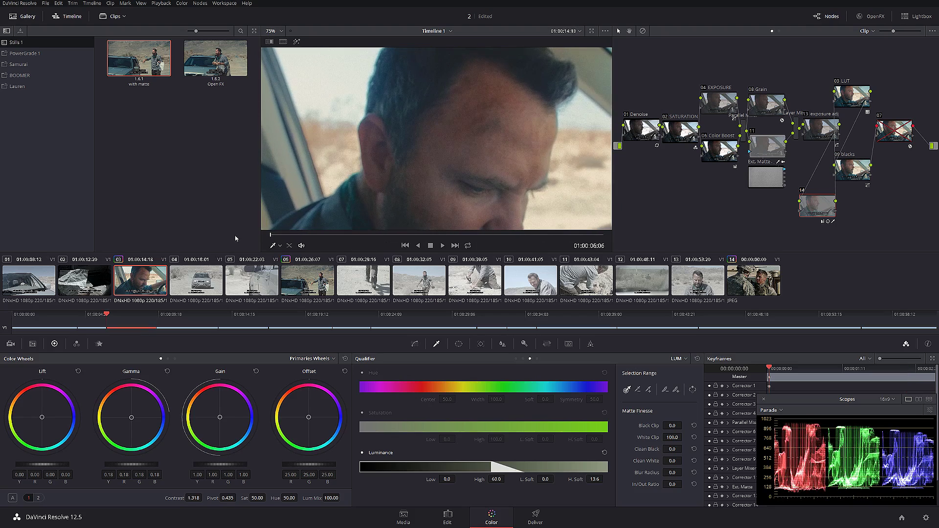
left_click(442, 244)
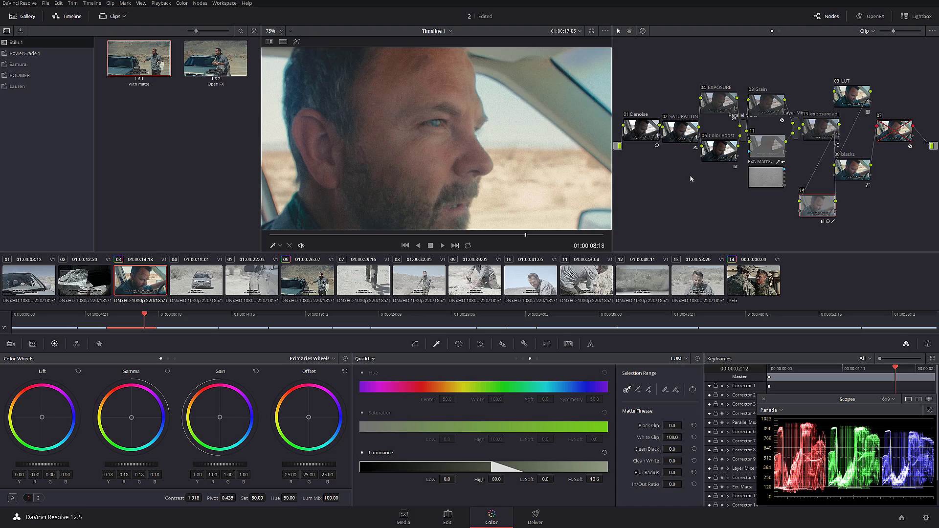
Step: Add a parallel node alongside the Color Boost node on clip 03
left_click(719, 153)
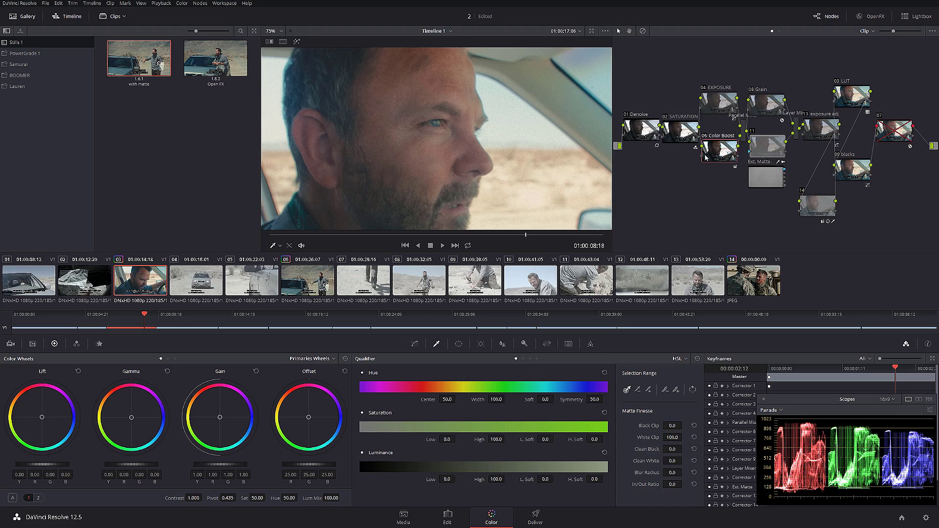
key("alt+p")
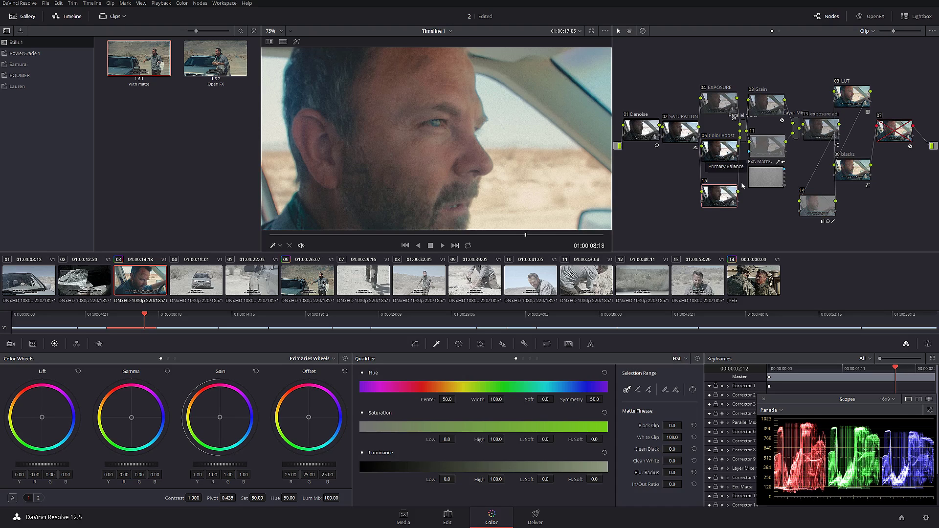
Step: Label node 15 "Eyes" and turn on a curve window for it
right_click(715, 199)
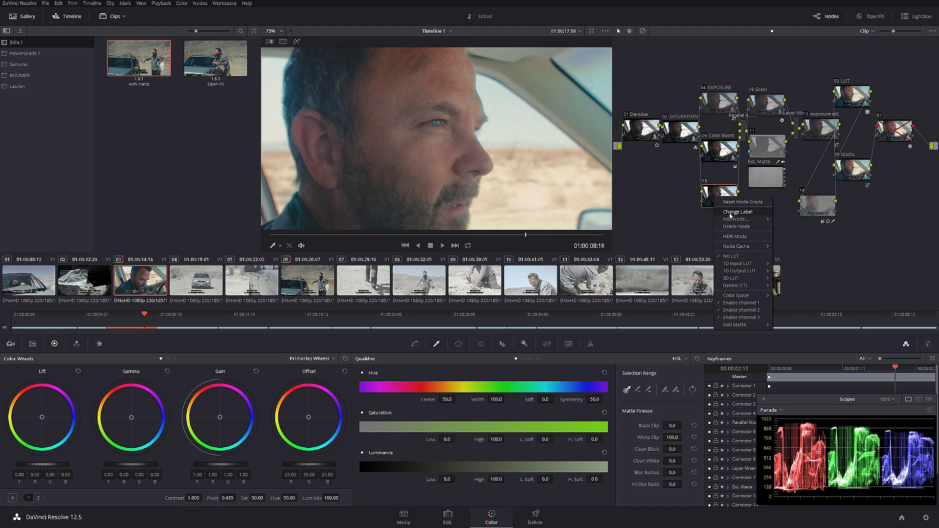
left_click(718, 212)
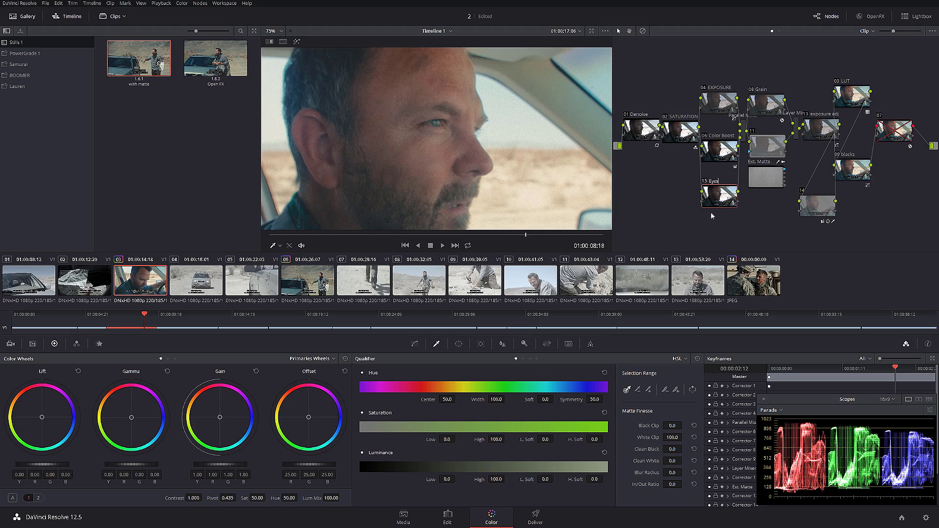
left_click(462, 346)
left_click(368, 454)
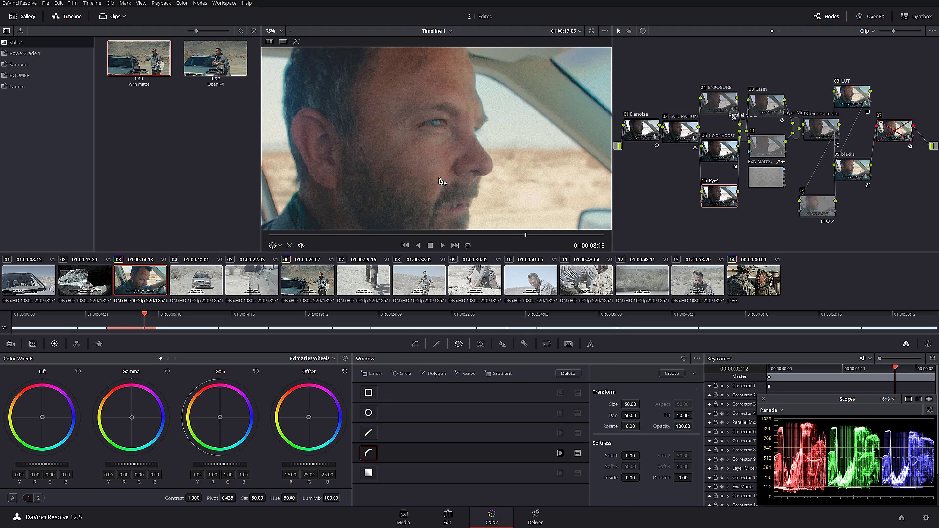
Step: Draw a closed eight-point curve window tightly around the man's near eye
scroll(460, 106, "up", 5)
left_click(457, 103)
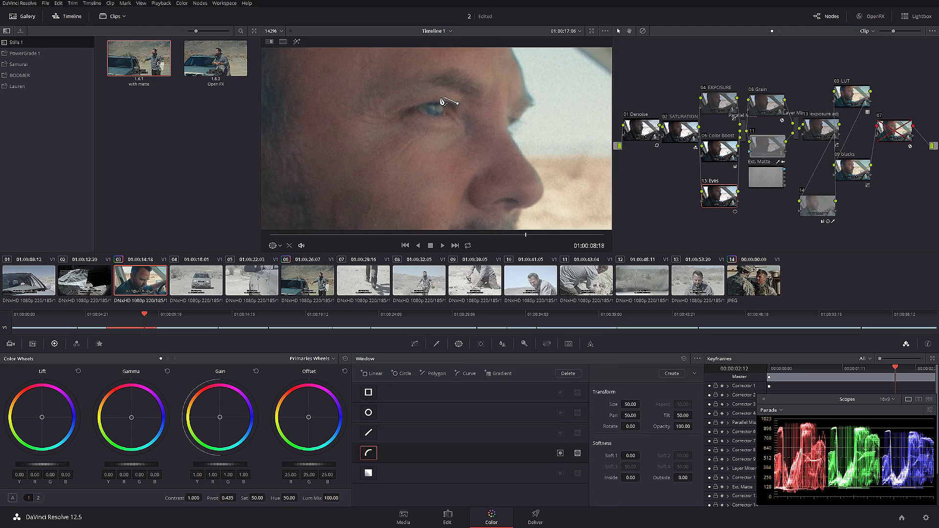
left_click(438, 98)
left_click(417, 101)
left_click(399, 105)
left_click(399, 116)
left_click(424, 121)
left_click(447, 120)
left_click(456, 116)
left_click(457, 103)
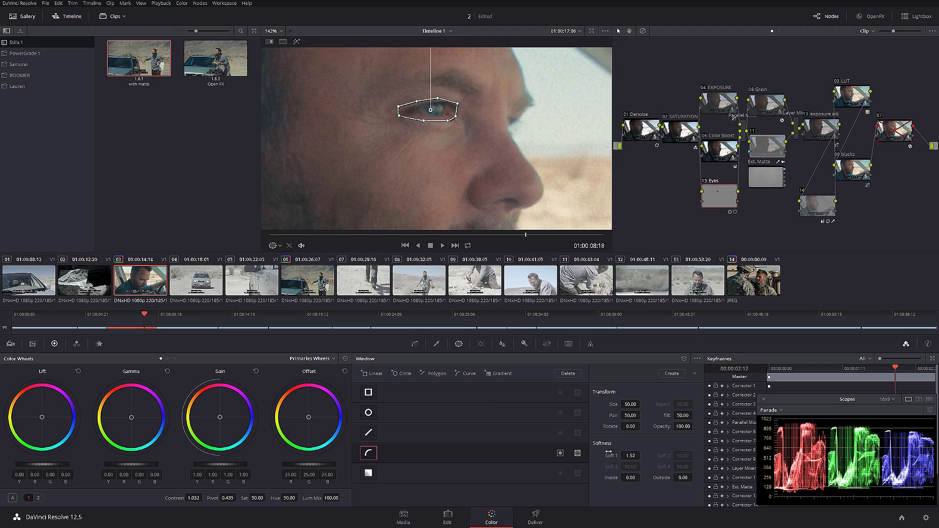
Step: Soften the eye window's edge and adjust the Blur Radius on the Eyes node
left_click_drag(683, 477, 703, 478)
left_click(524, 344)
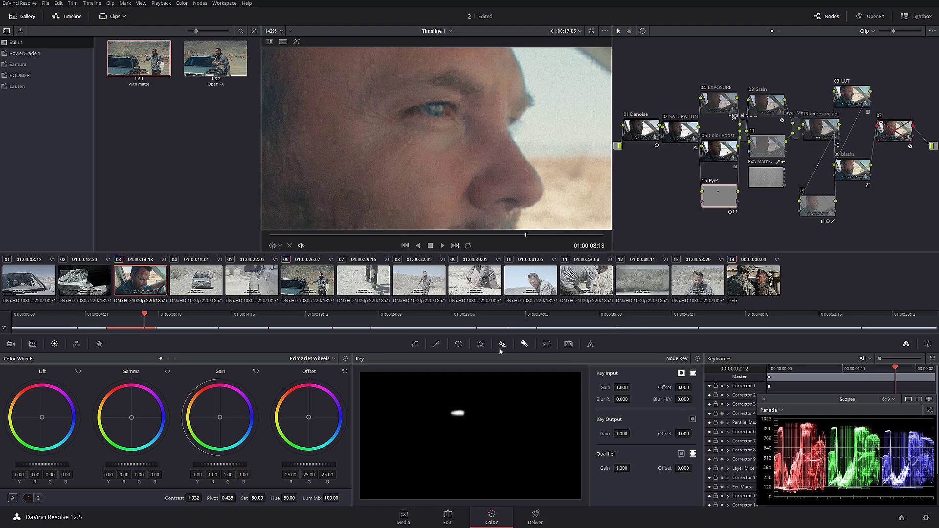
scroll(405, 75, "up", 4)
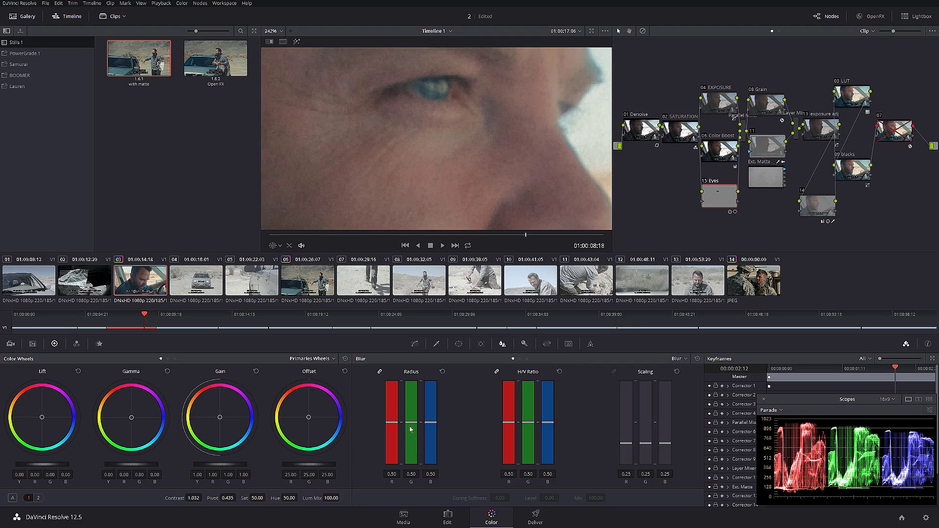
left_click_drag(411, 426, 412, 427)
Step: Track the eye window forward and backward from the current frame through clip 03
left_click(481, 344)
left_click(394, 374)
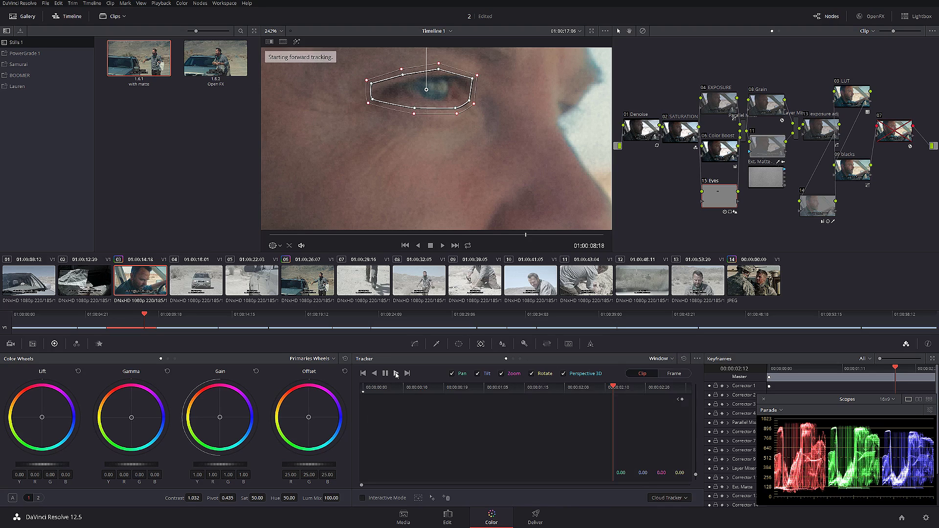
left_click(613, 391)
left_click(375, 374)
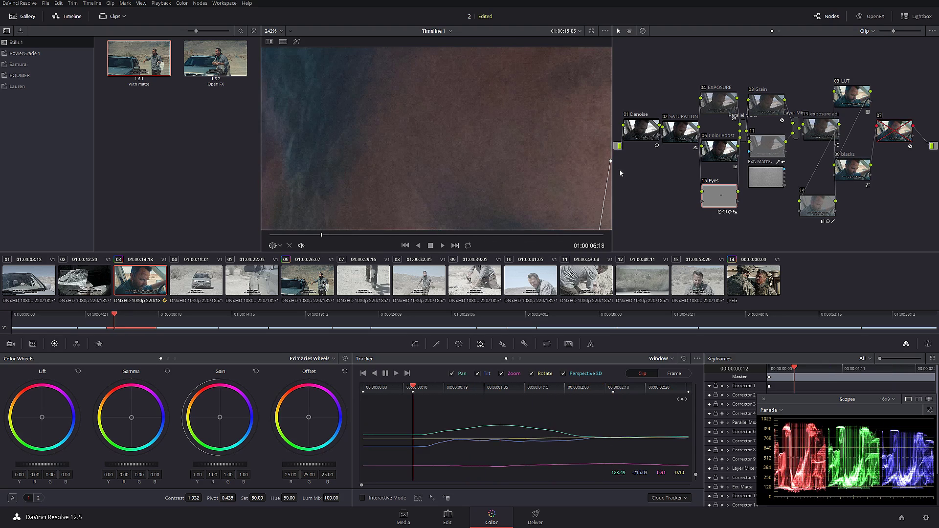
Step: Switch the tracker to Frame mode and correct the eye window's rotation at 00:00:00:11
key("shift+z")
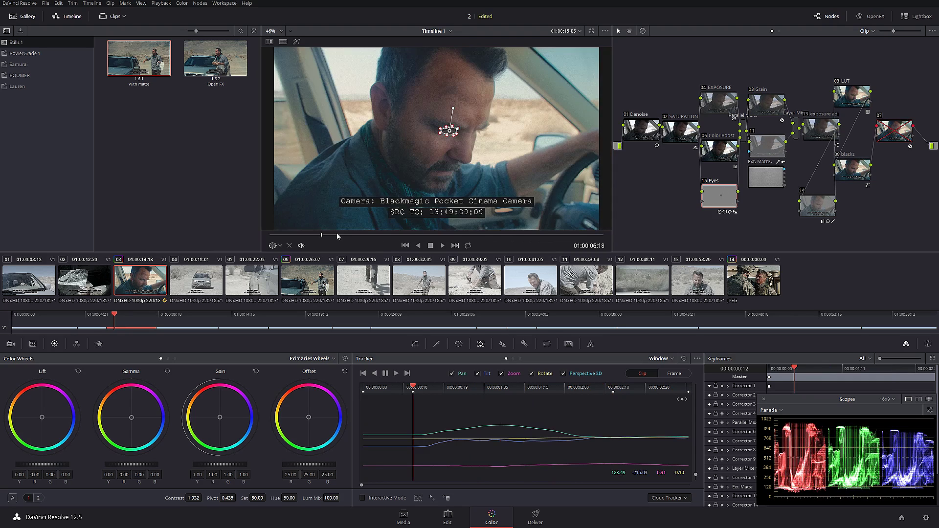
left_click_drag(337, 236, 317, 237)
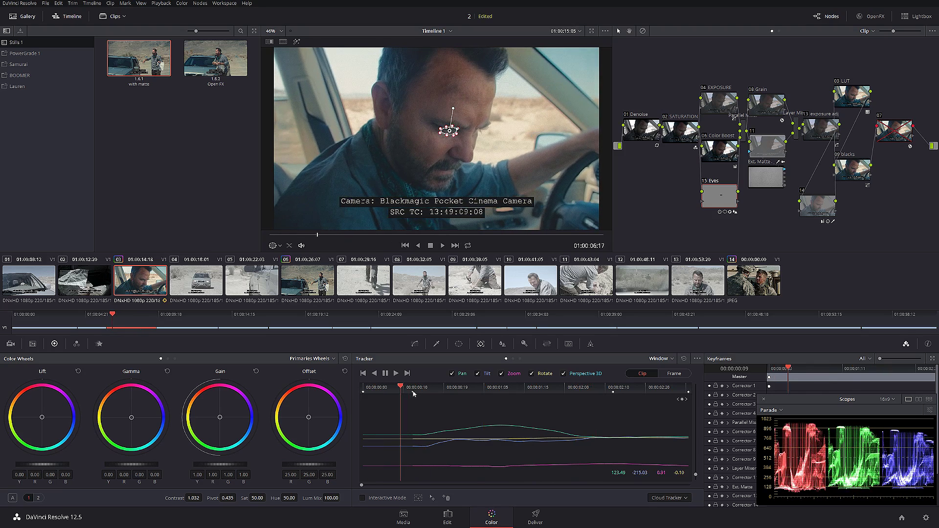
left_click(413, 392)
left_click(674, 375)
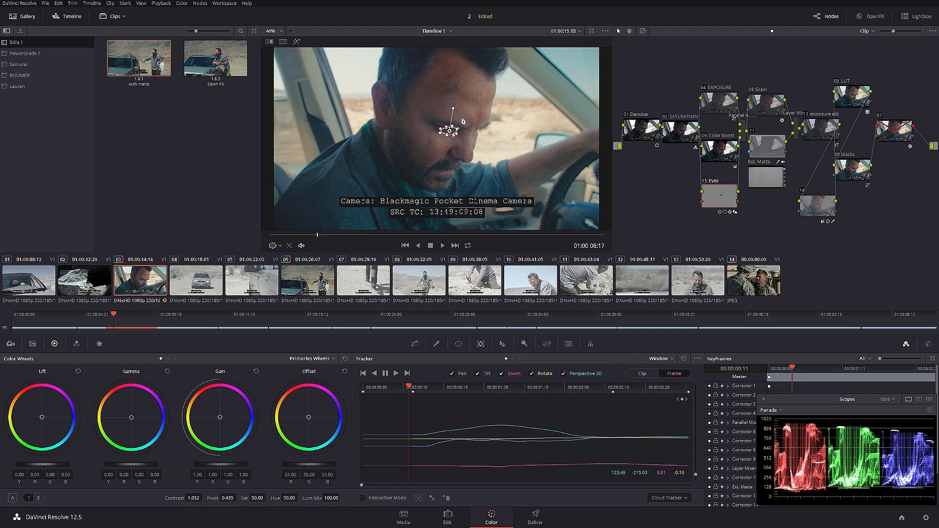
scroll(463, 118, "up", 5)
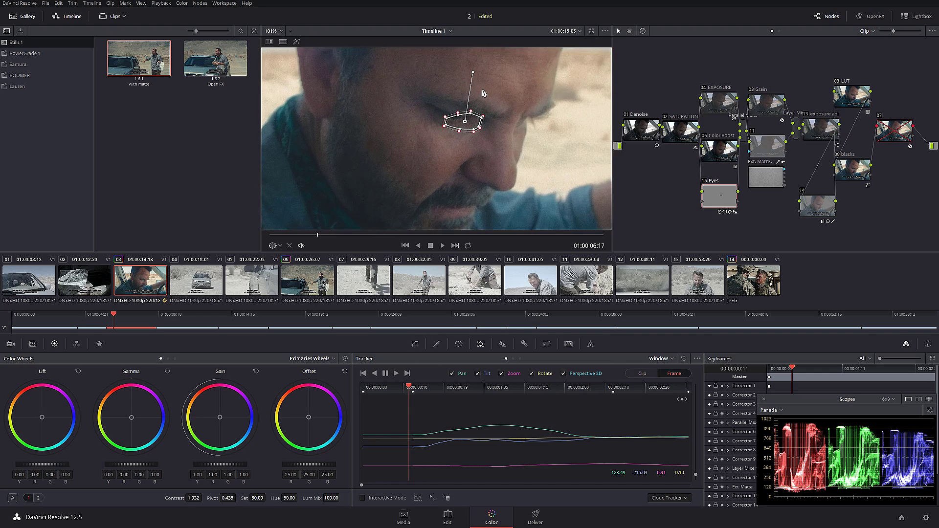
scroll(483, 93, "up", 1)
left_click_drag(477, 62, 488, 63)
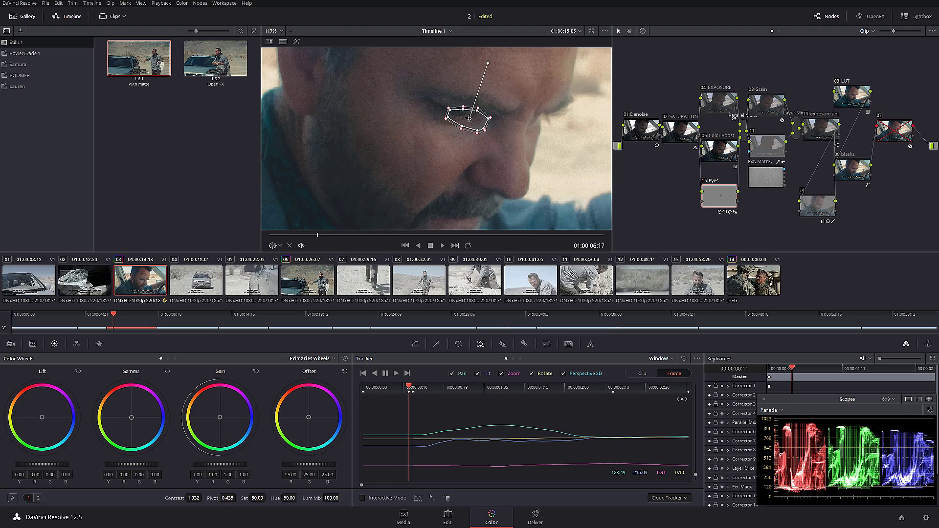
Step: Realign the eye window over the man's eye at 00:00:00:06, 00:00:00:02 and the clip's first frame
left_click_drag(469, 118, 437, 125)
left_click(389, 389)
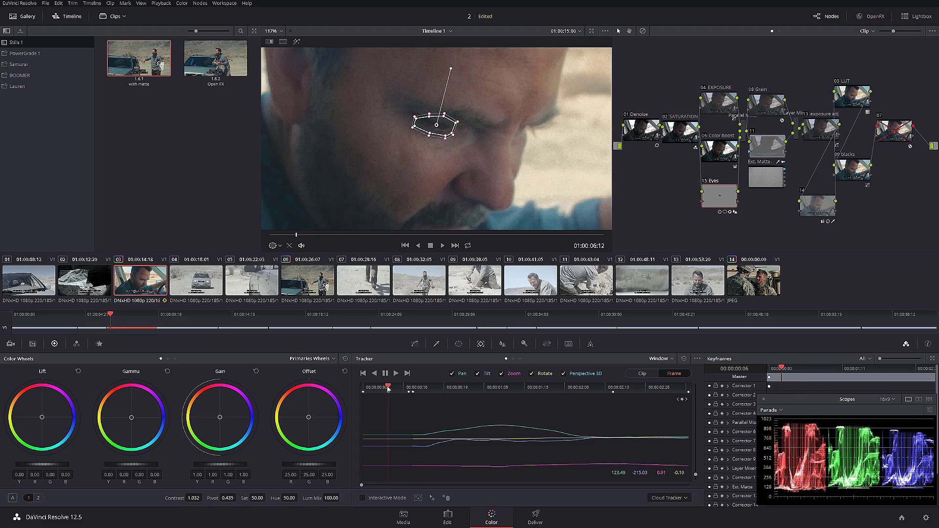
left_click_drag(388, 389, 371, 389)
left_click_drag(457, 121, 445, 123)
left_click_drag(461, 65, 464, 67)
left_click_drag(446, 122, 450, 125)
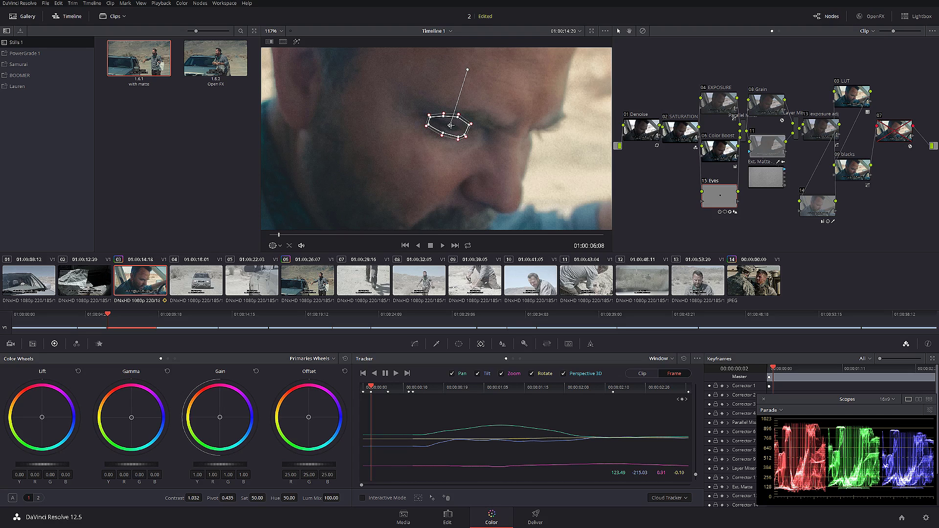
left_click(359, 388)
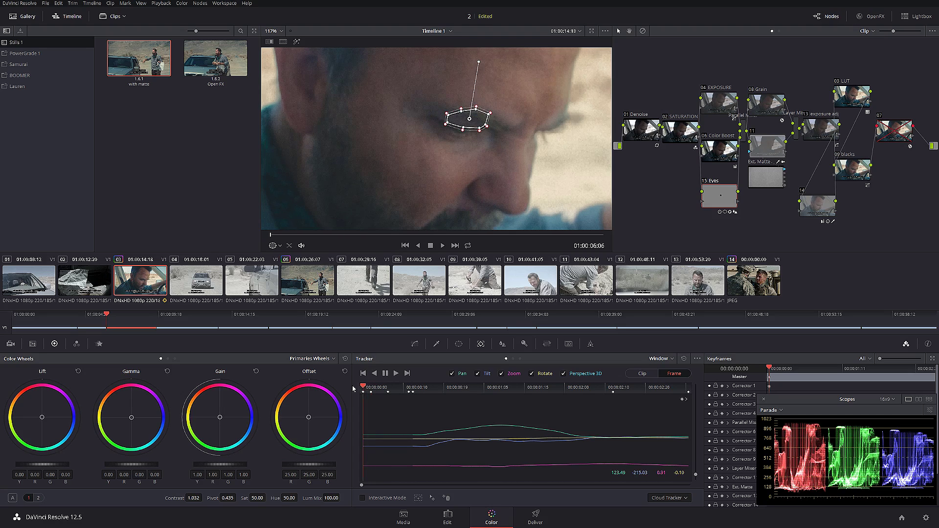
left_click_drag(468, 118, 455, 128)
left_click_drag(467, 69, 473, 72)
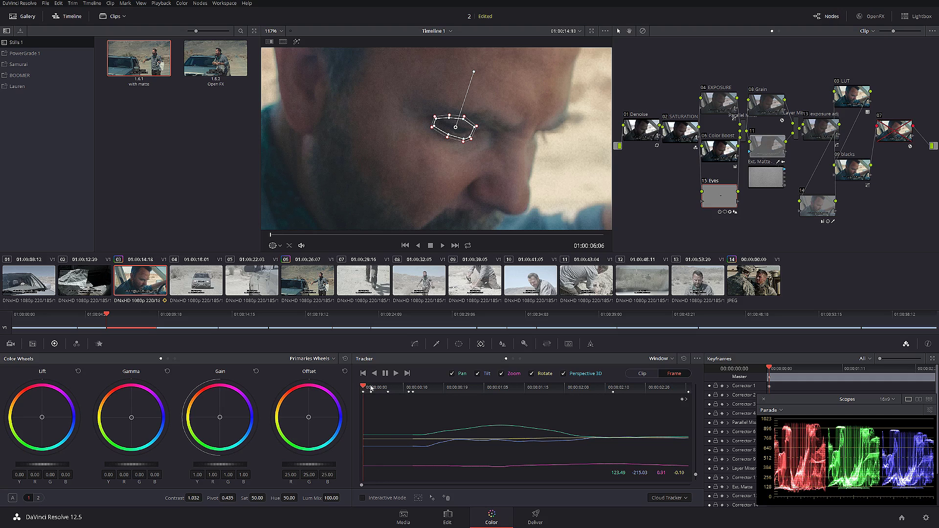
Step: Reposition the eye window at 00:00:00:08, 00:00:00:12 and 00:00:00:19, then check the track to the end of the clip
left_click_drag(371, 389, 399, 387)
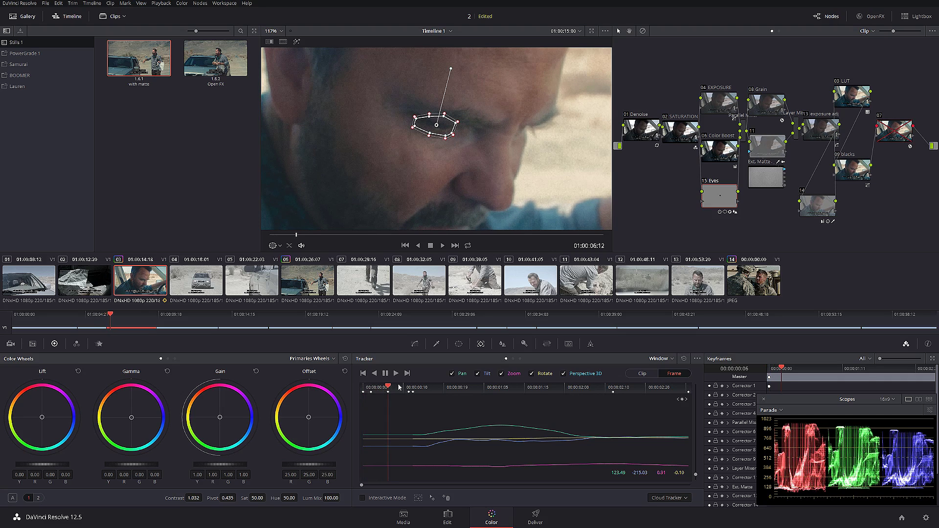
left_click_drag(443, 118, 451, 118)
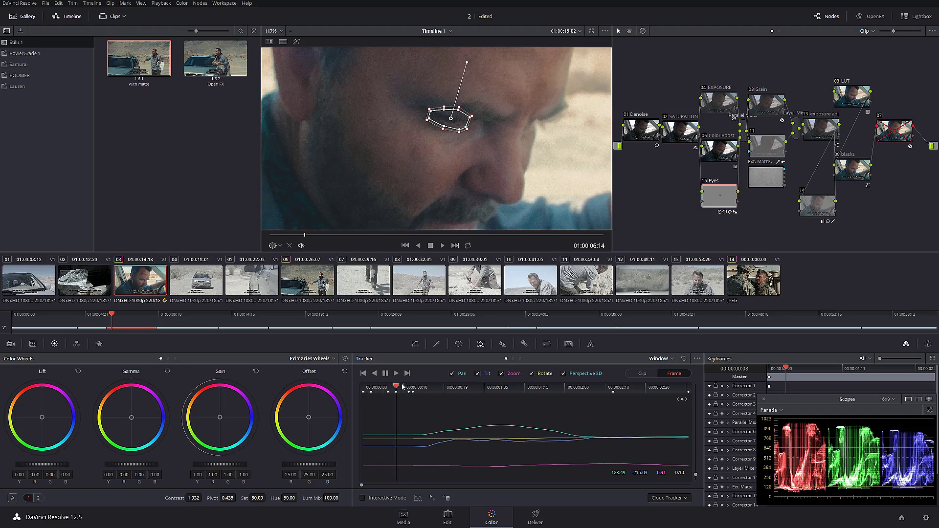
left_click_drag(402, 387, 418, 386)
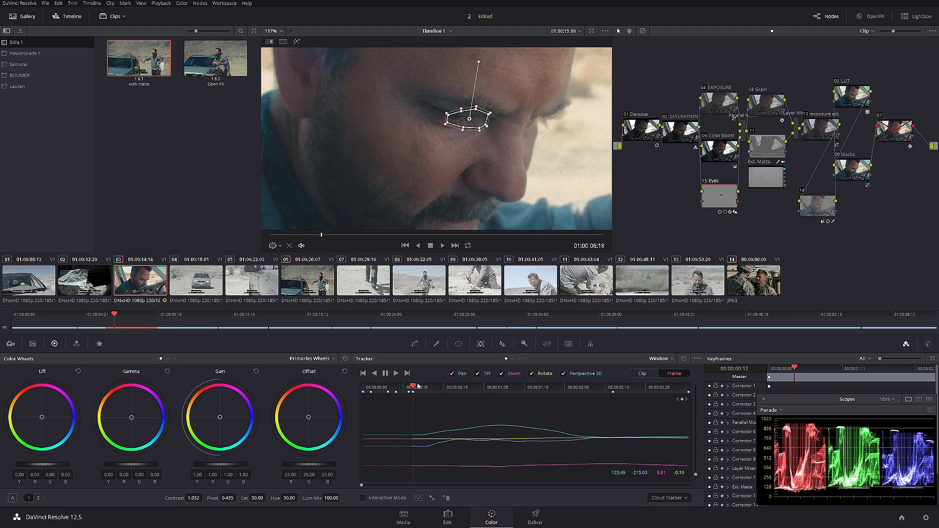
left_click_drag(468, 118, 452, 113)
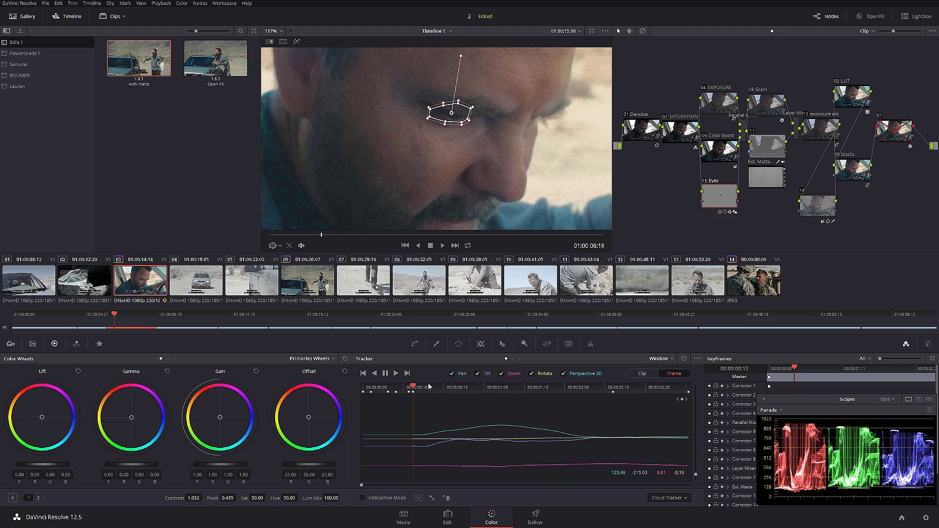
left_click_drag(429, 386, 442, 386)
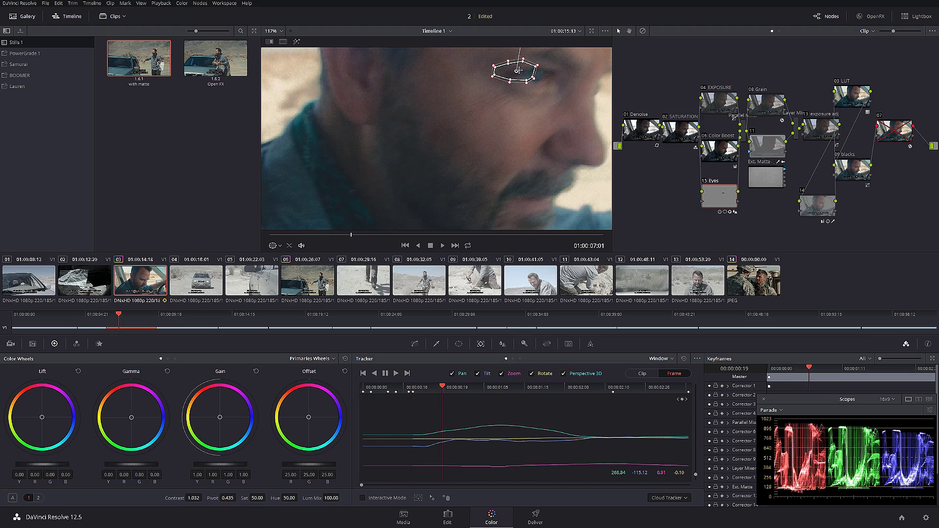
left_click_drag(518, 70, 533, 76)
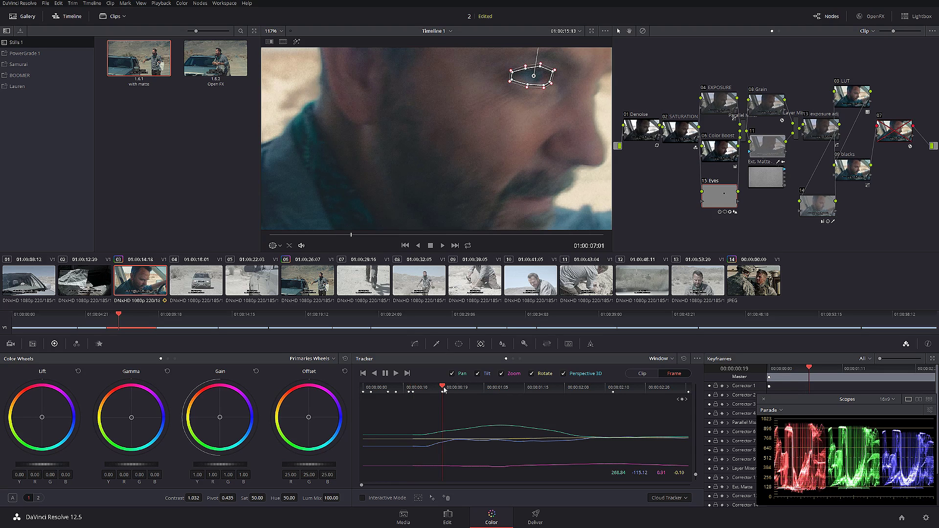
left_click_drag(437, 389, 715, 390)
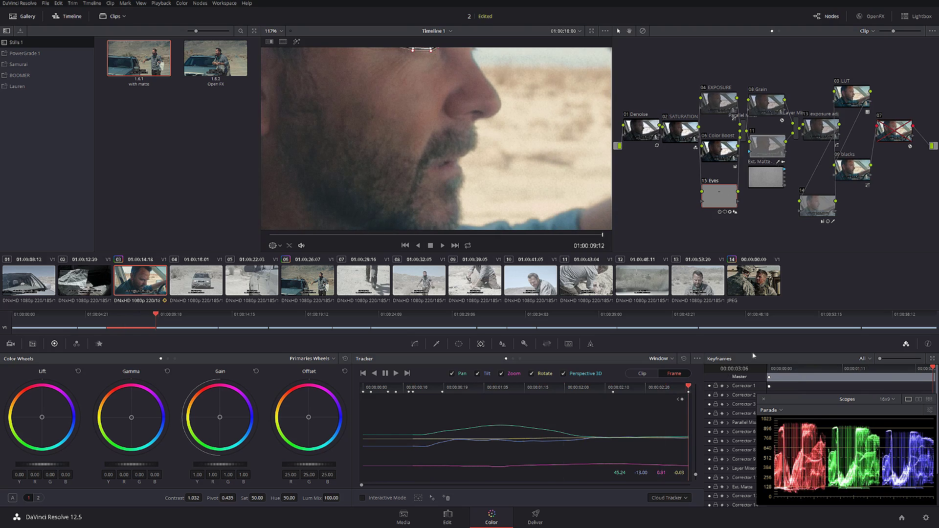
Step: Compare the man's eye with the Eyes node disabled and enabled on the clip's last frame, leaving it enabled
left_click(893, 130)
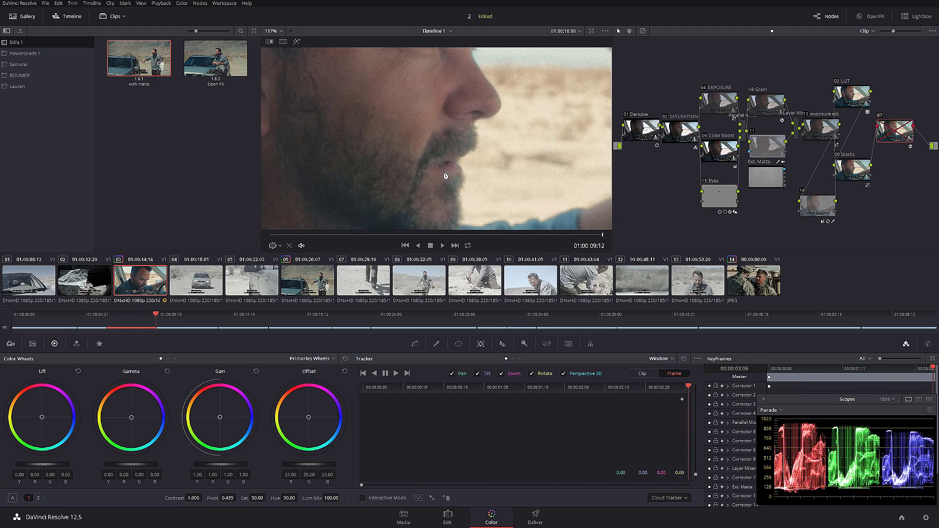
key("shift+z")
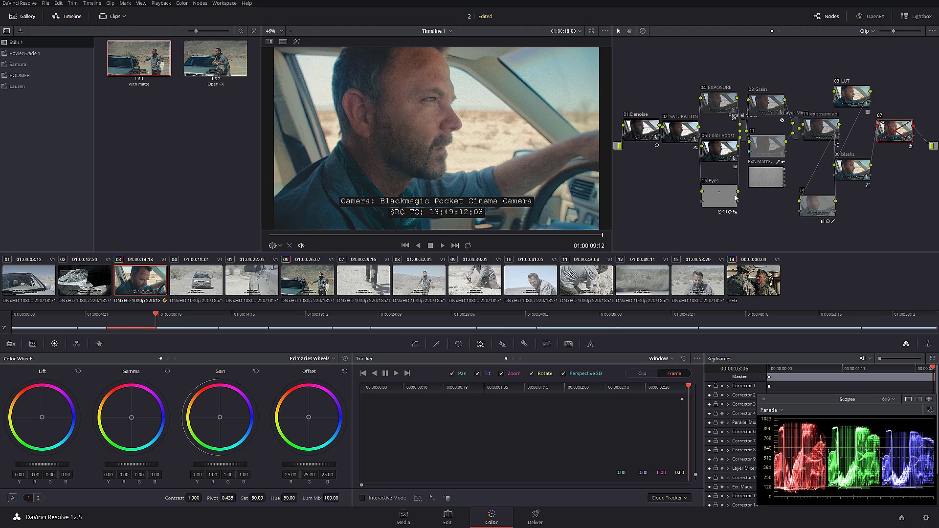
left_click(705, 183)
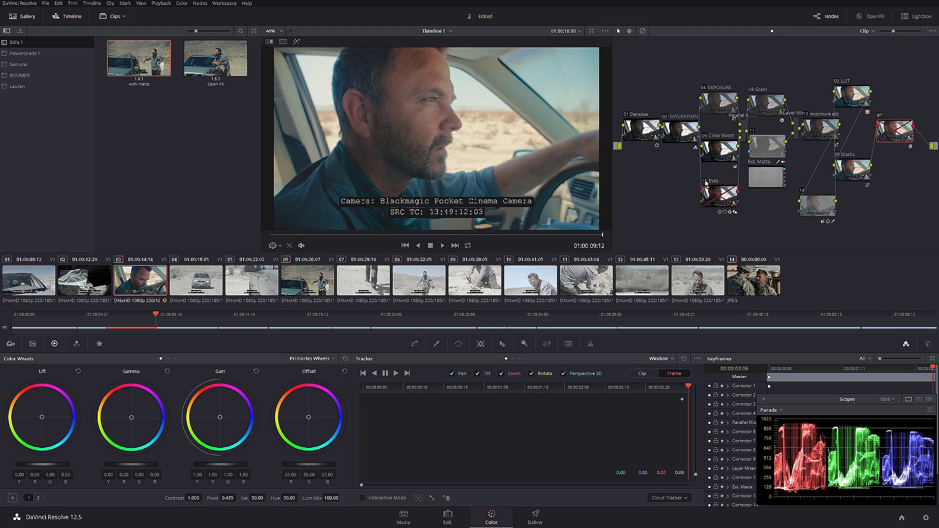
scroll(421, 78, "up", 6)
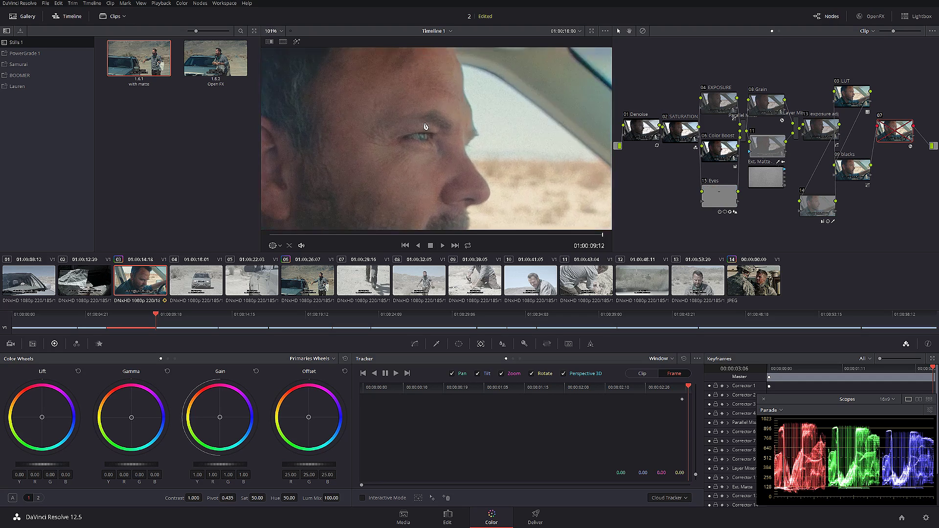
scroll(405, 127, "up", 1)
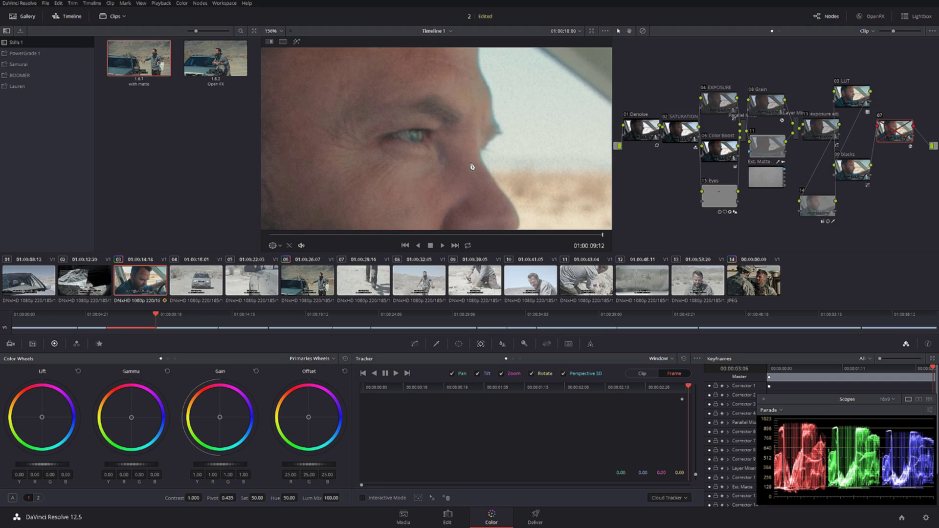
Step: Play back clip 03 in full view to review the tracked eye correction
key("shift+z")
left_click_drag(449, 238, 424, 238)
left_click(442, 246)
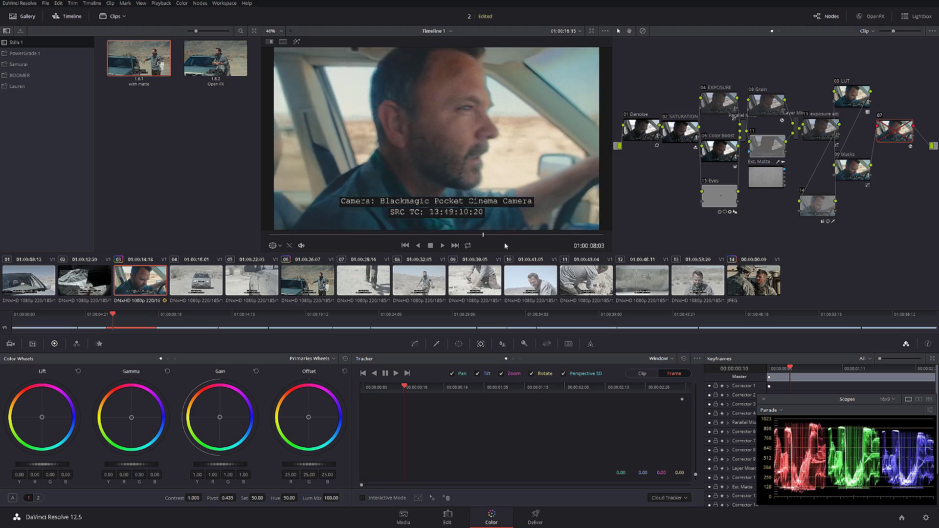